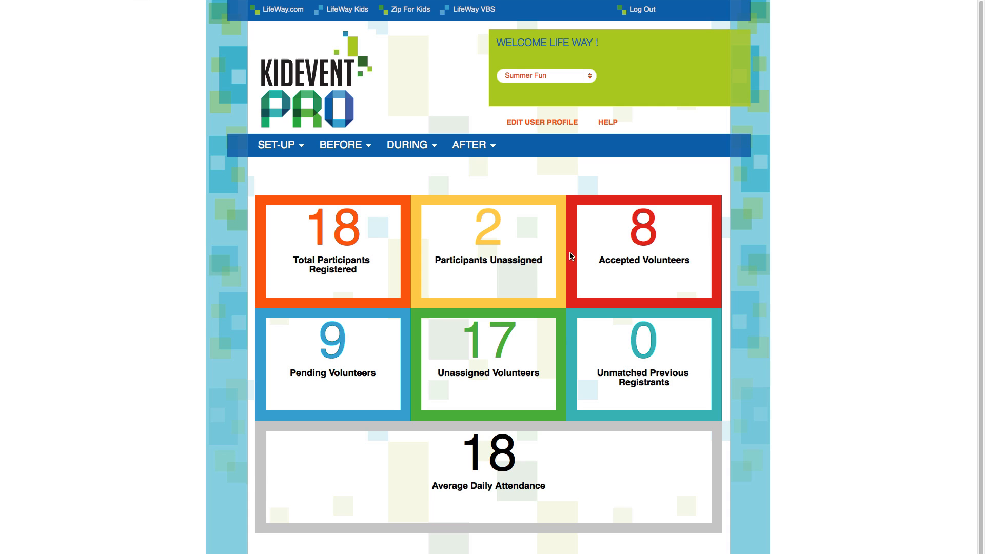
Step: Open the list of event volunteers from the pre-event section and look through it
{"action": "left_click", "coordinate": [346, 148]}
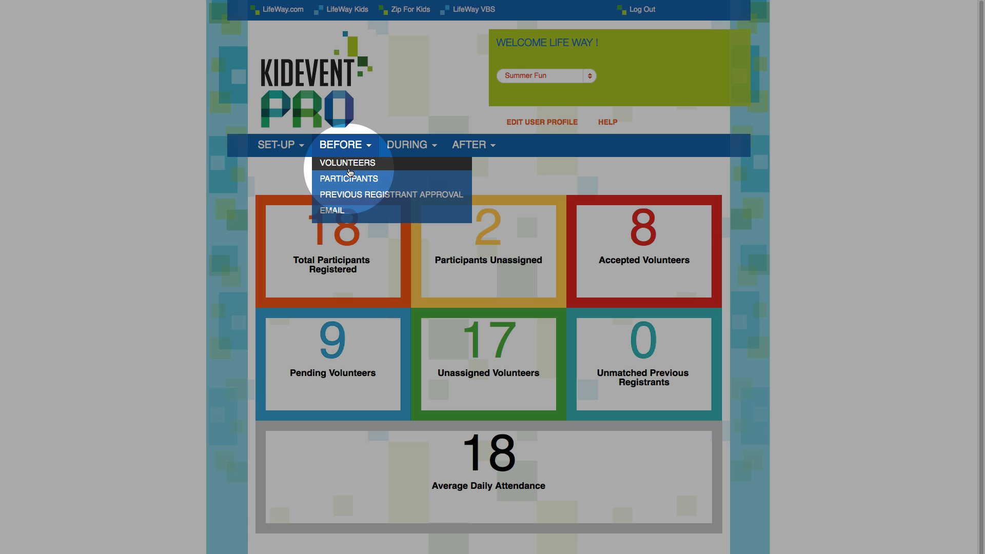
{"action": "left_click", "coordinate": [348, 163]}
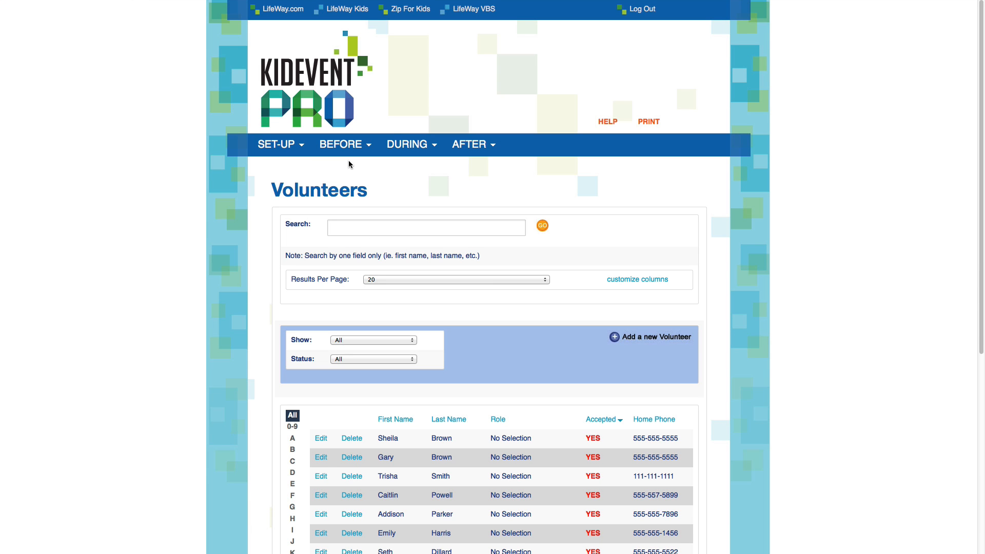
{"action": "scroll", "coordinate": [349, 163], "scroll_direction": "down", "scroll_amount": 5}
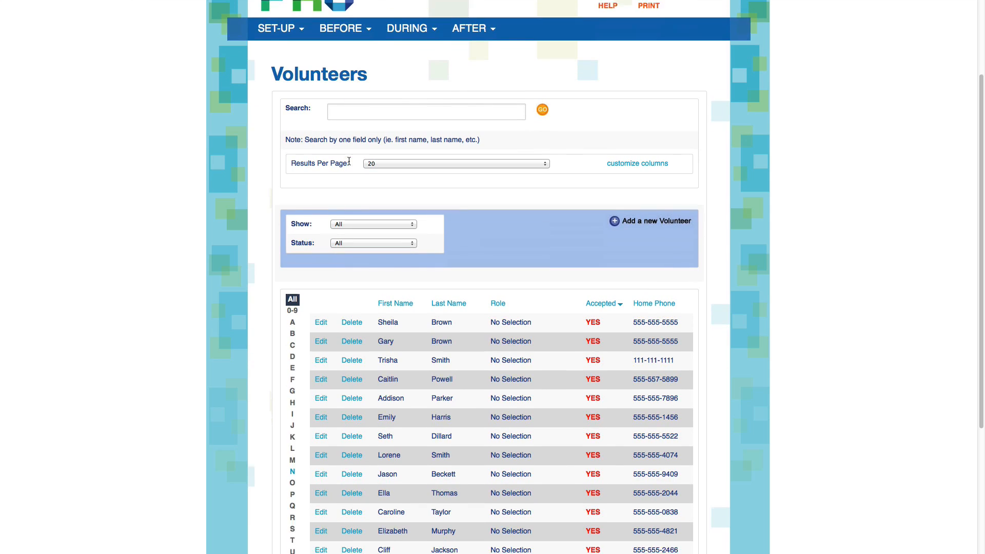
{"action": "scroll", "coordinate": [349, 164], "scroll_direction": "down", "scroll_amount": 5}
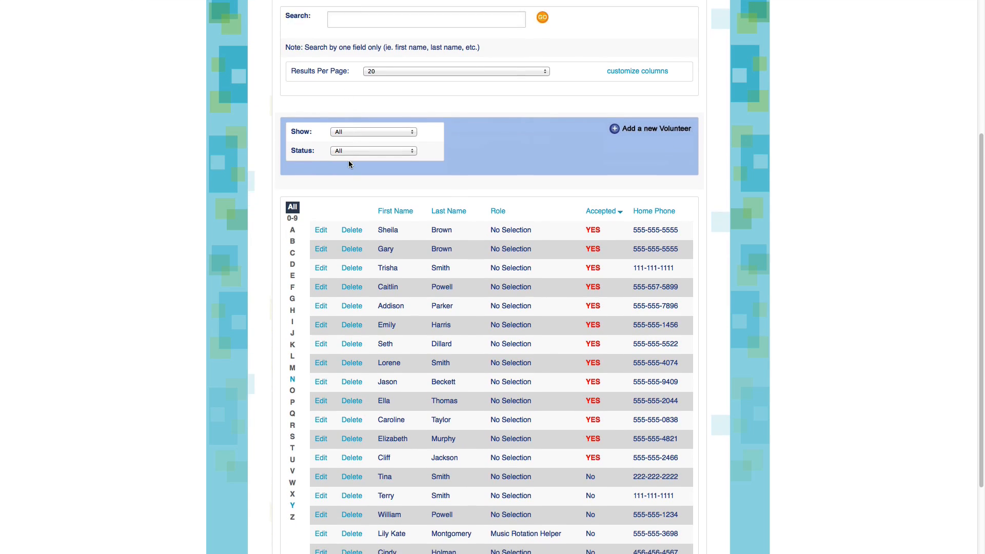
{"action": "scroll", "coordinate": [349, 163], "scroll_direction": "down", "scroll_amount": 2}
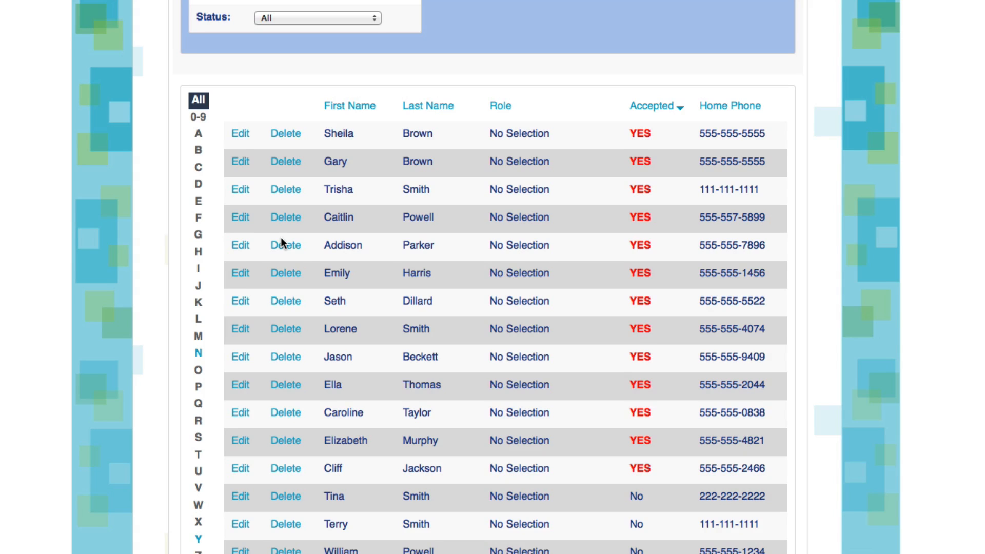
Step: Filter the volunteer list by the UnRegistered status
{"action": "scroll", "coordinate": [281, 237], "scroll_direction": "up", "scroll_amount": 3}
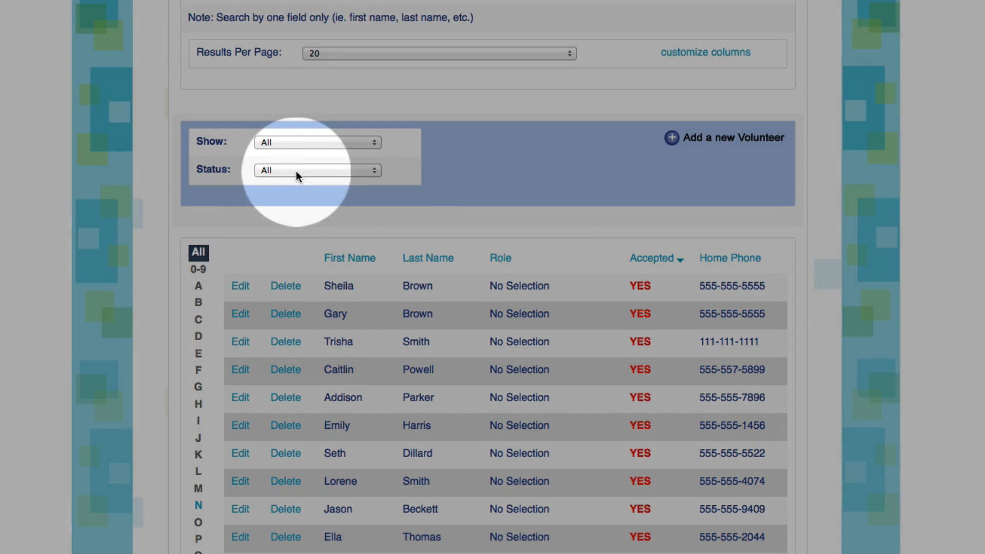
{"action": "left_click", "coordinate": [296, 171]}
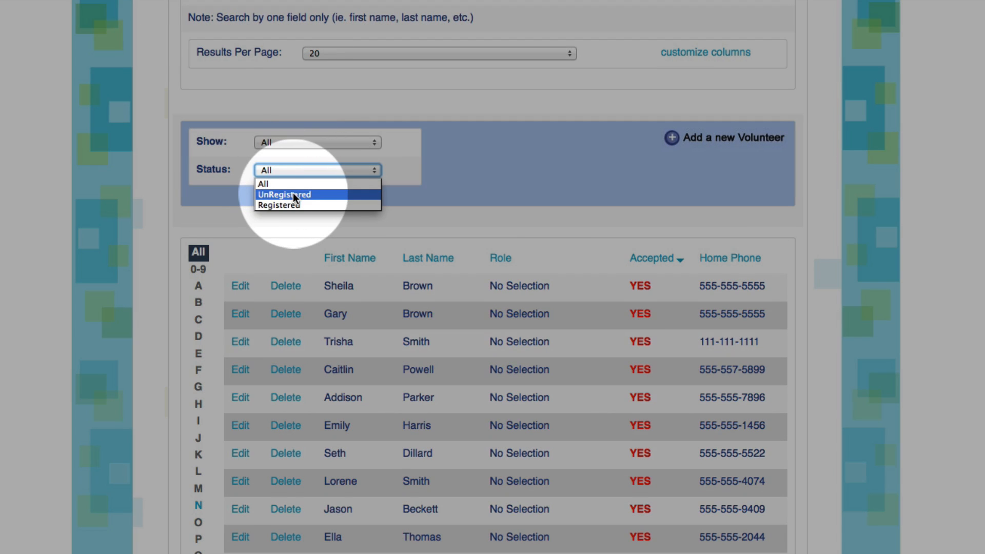
{"action": "left_click", "coordinate": [295, 195]}
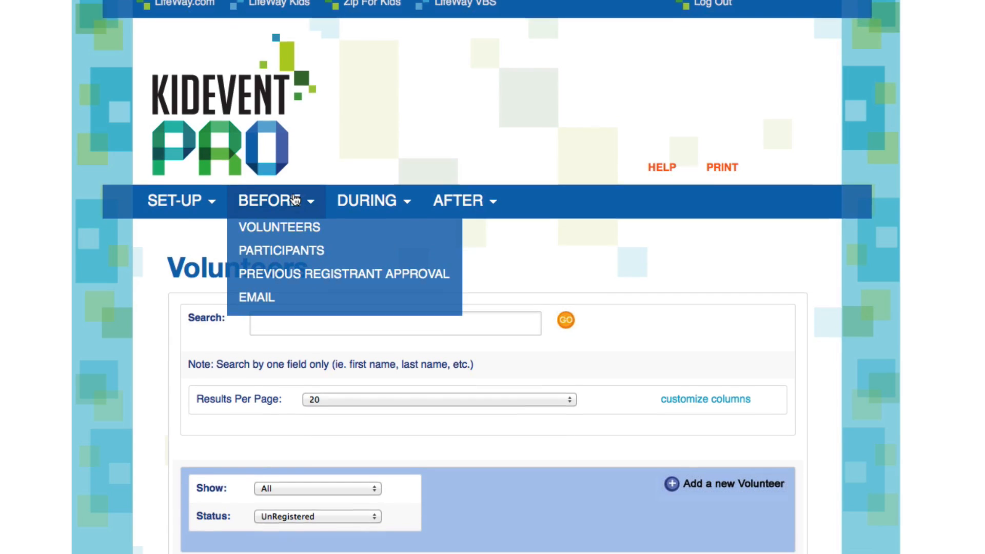
{"action": "scroll", "coordinate": [294, 203], "scroll_direction": "down", "scroll_amount": 5}
{"action": "scroll", "coordinate": [293, 193], "scroll_direction": "down", "scroll_amount": 5}
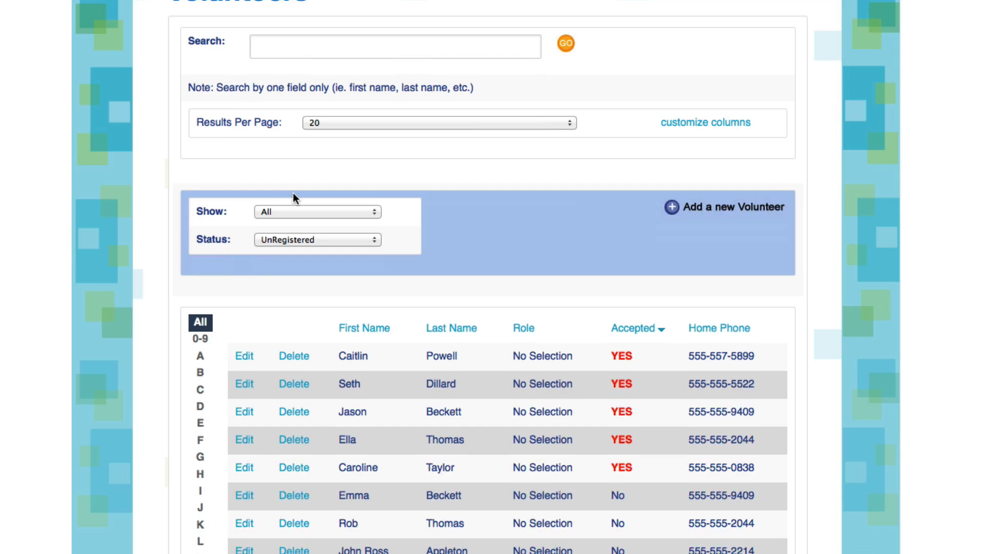
{"action": "scroll", "coordinate": [293, 193], "scroll_direction": "down", "scroll_amount": 1}
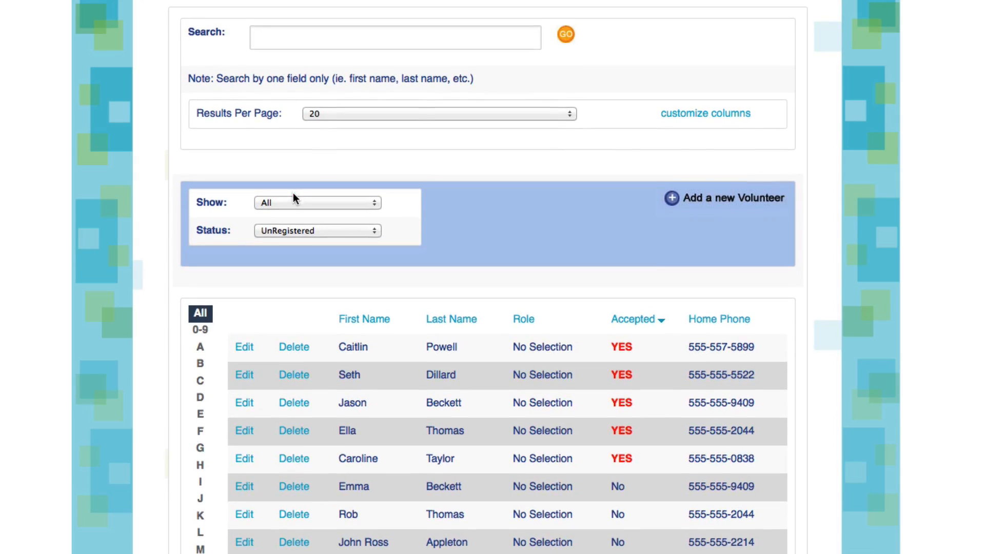
Step: Sort the unregistered volunteers by acceptance so that those not yet accepted come first
{"action": "scroll", "coordinate": [294, 194], "scroll_direction": "down", "scroll_amount": 3}
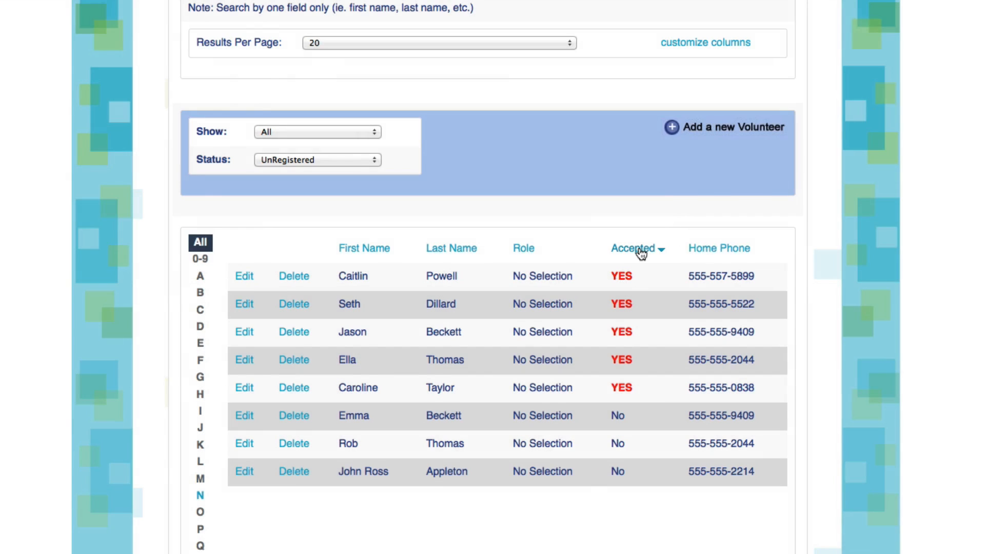
{"action": "left_click", "coordinate": [639, 250]}
{"action": "scroll", "coordinate": [639, 251], "scroll_direction": "down", "scroll_amount": 7}
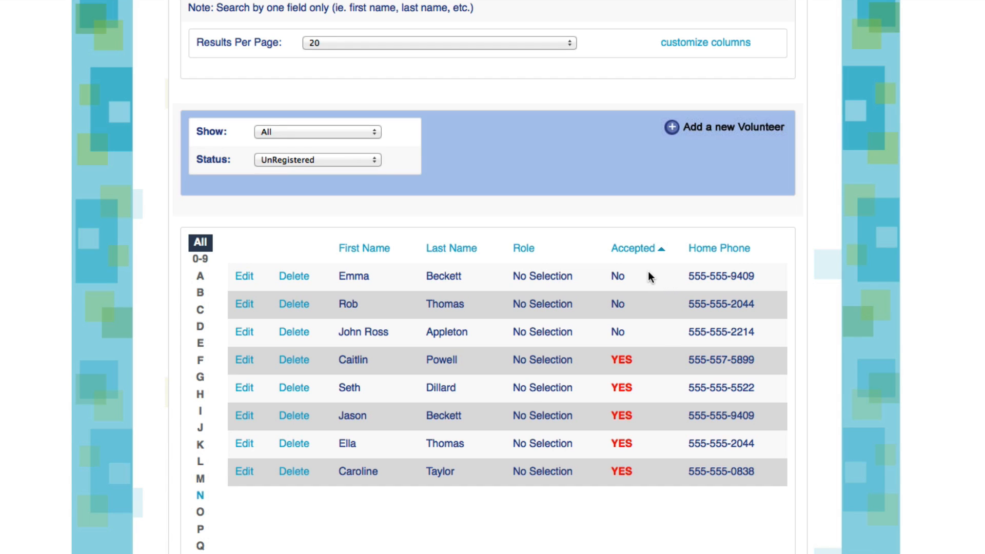
Step: Return to the dashboard and open the list of pending volunteers from there
{"action": "scroll", "coordinate": [648, 270], "scroll_direction": "up", "scroll_amount": 7}
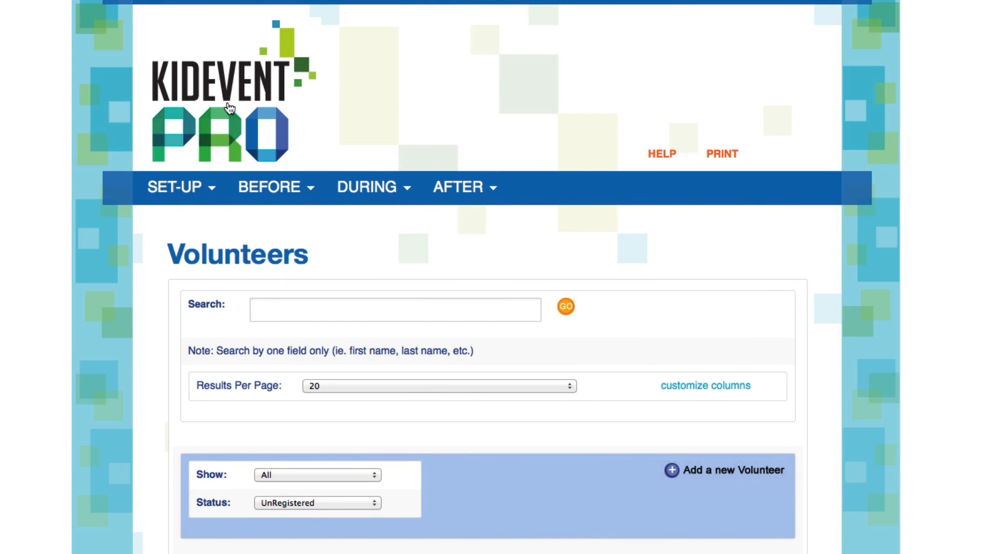
{"action": "left_click", "coordinate": [229, 109]}
{"action": "scroll", "coordinate": [252, 442], "scroll_direction": "down", "scroll_amount": 3}
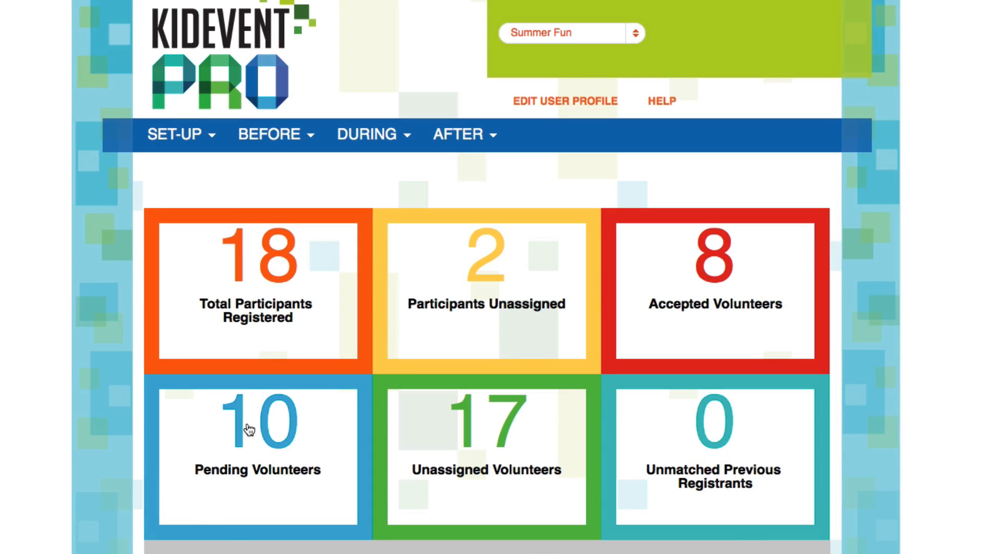
{"action": "left_click", "coordinate": [249, 430]}
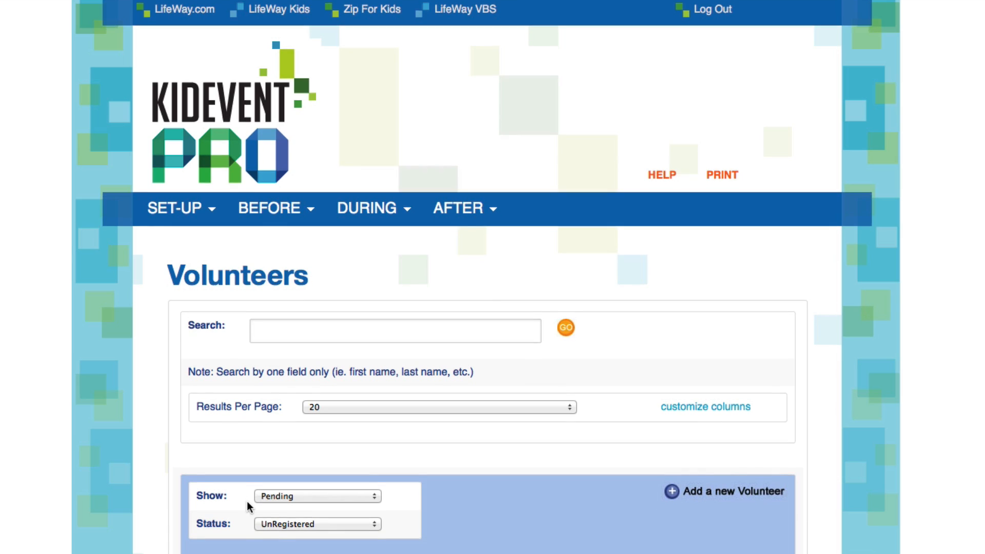
{"action": "scroll", "coordinate": [247, 501], "scroll_direction": "down", "scroll_amount": 3}
{"action": "scroll", "coordinate": [247, 505], "scroll_direction": "down", "scroll_amount": 3}
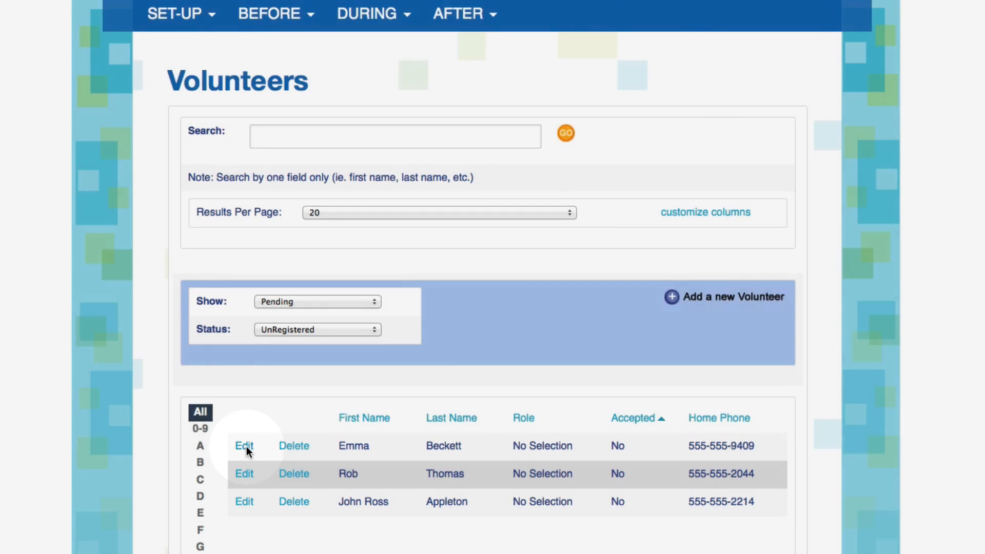
Step: Open the first pending volunteer's record for editing and fill in the cell phone number and e-mail address
{"action": "left_click", "coordinate": [246, 447]}
{"action": "scroll", "coordinate": [246, 446], "scroll_direction": "down", "scroll_amount": 3}
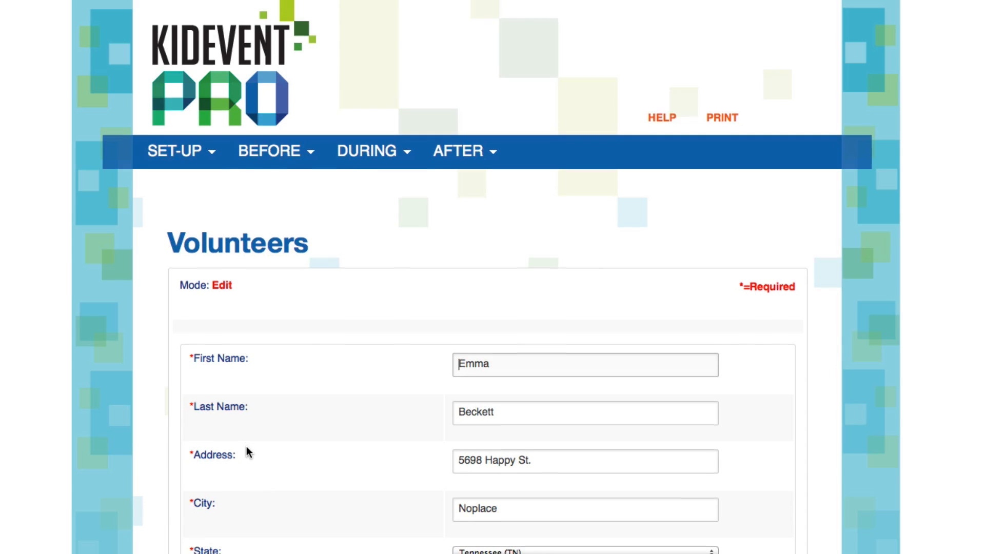
{"action": "scroll", "coordinate": [244, 450], "scroll_direction": "down", "scroll_amount": 5}
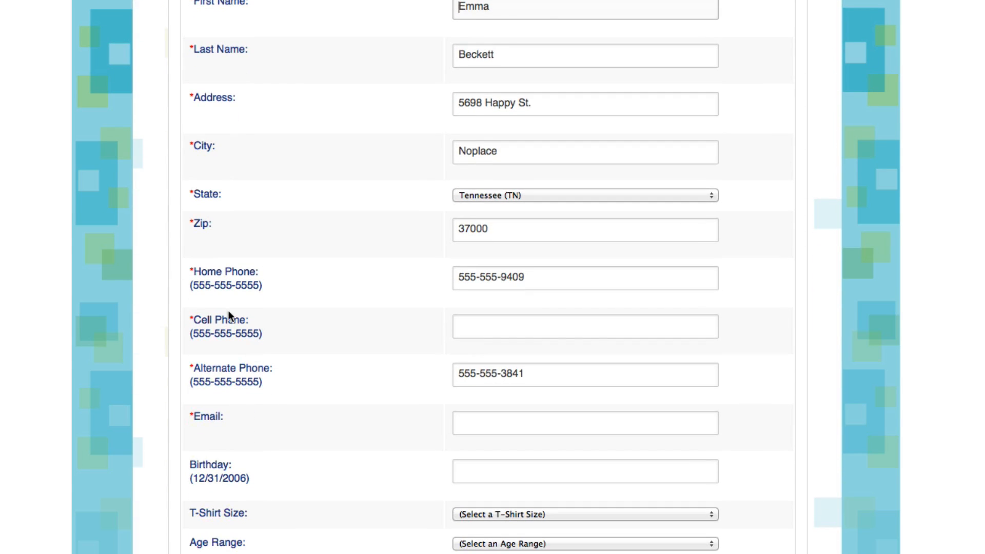
{"action": "left_click", "coordinate": [599, 329]}
{"action": "type", "text": "12"}
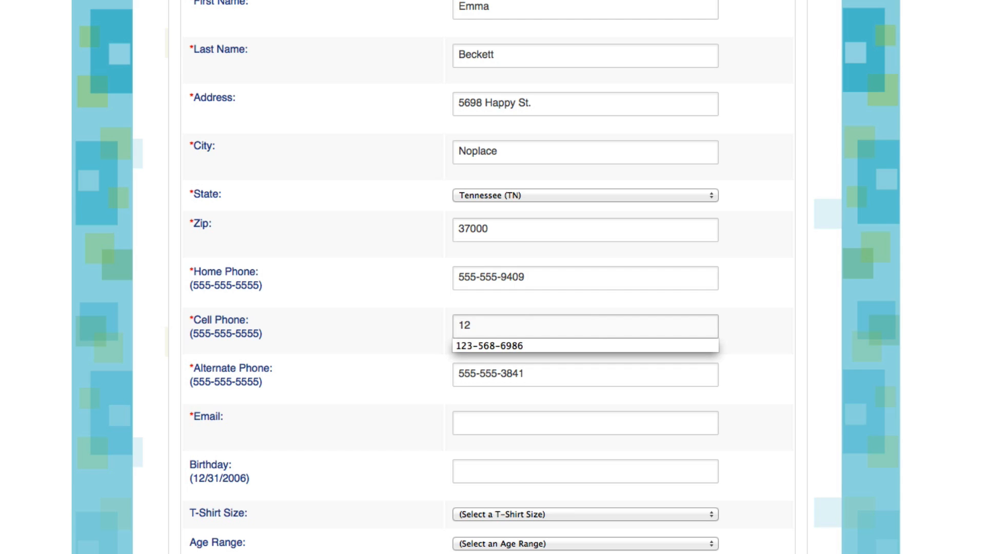
{"action": "left_click", "coordinate": [596, 346]}
{"action": "left_click", "coordinate": [561, 421]}
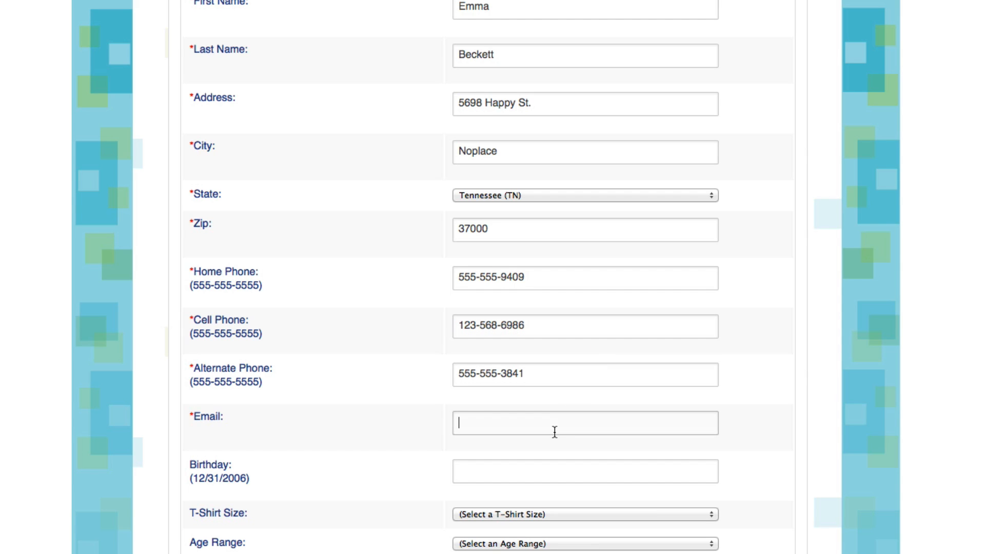
{"action": "type", "text": "s"}
{"action": "left_click", "coordinate": [546, 442]}
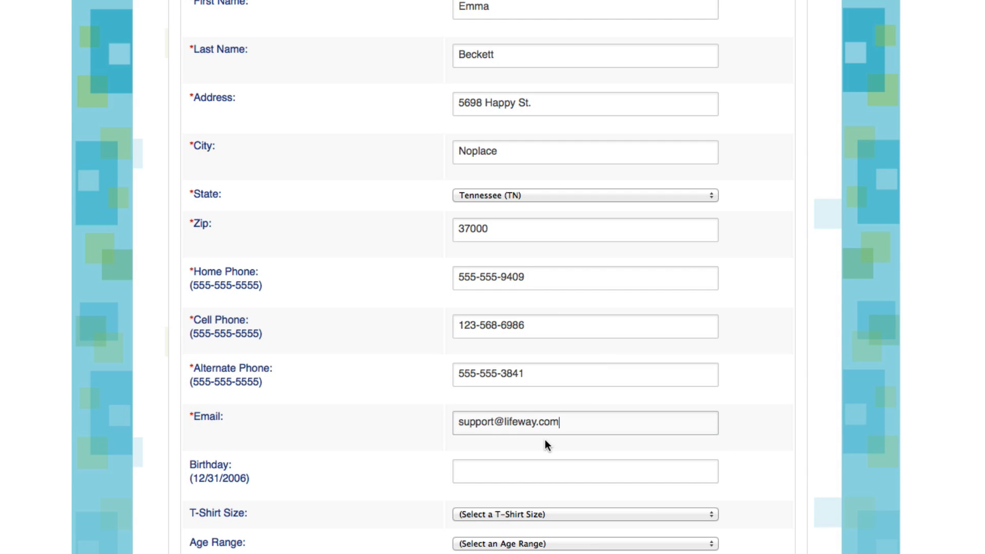
Step: Mark the volunteer as accepted and registered with the Missions Rotation Helper role, and save the record, returning to the list
{"action": "scroll", "coordinate": [545, 439], "scroll_direction": "down", "scroll_amount": 7}
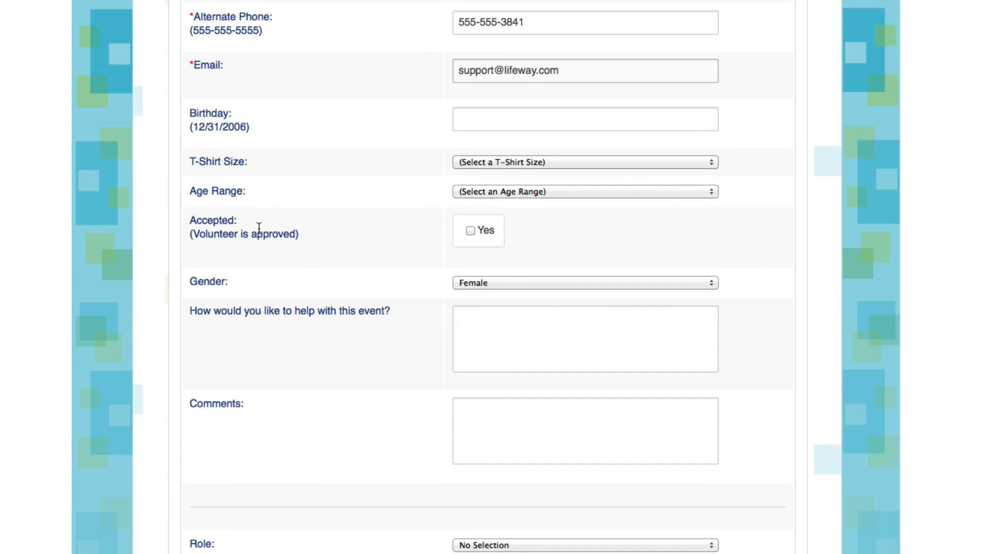
{"action": "left_click", "coordinate": [470, 229]}
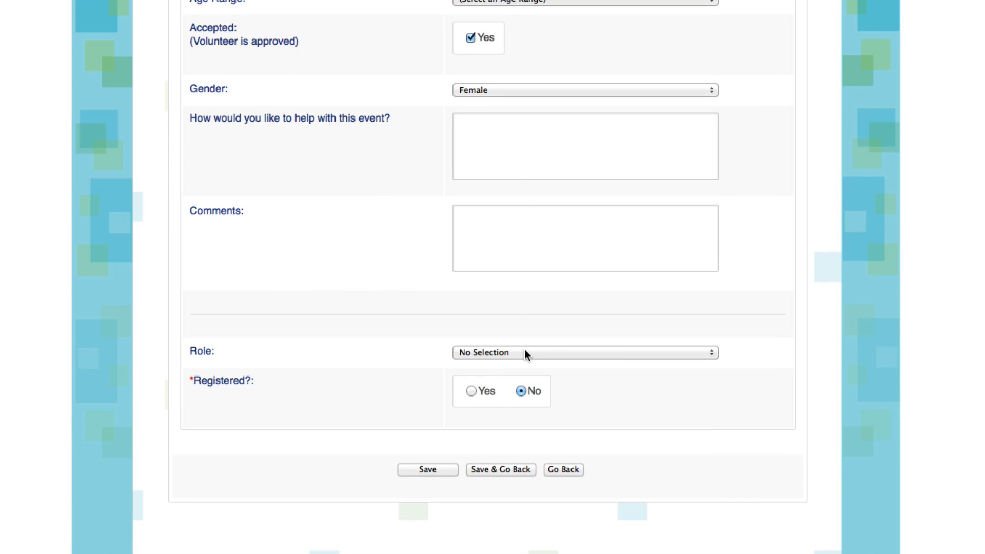
{"action": "left_click", "coordinate": [524, 352]}
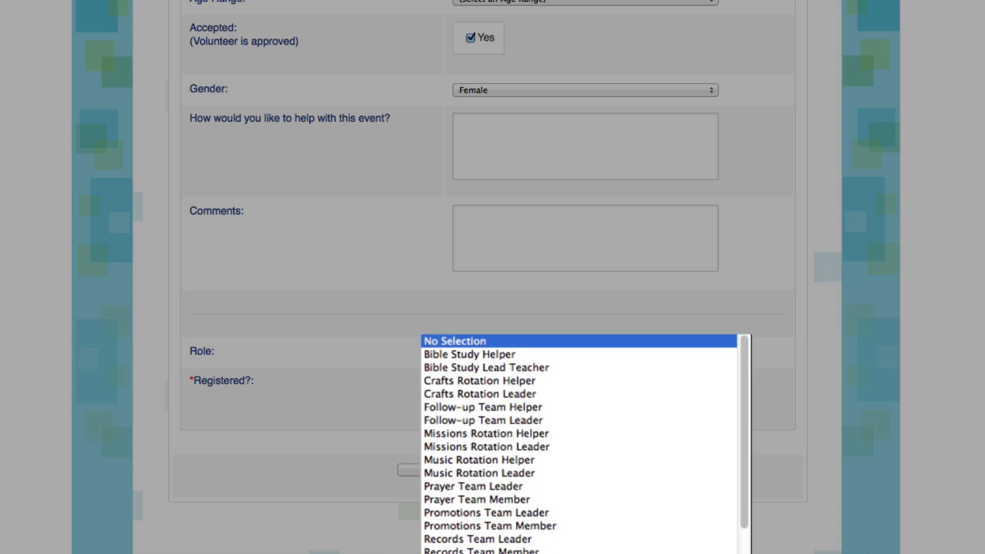
{"action": "left_click", "coordinate": [493, 433]}
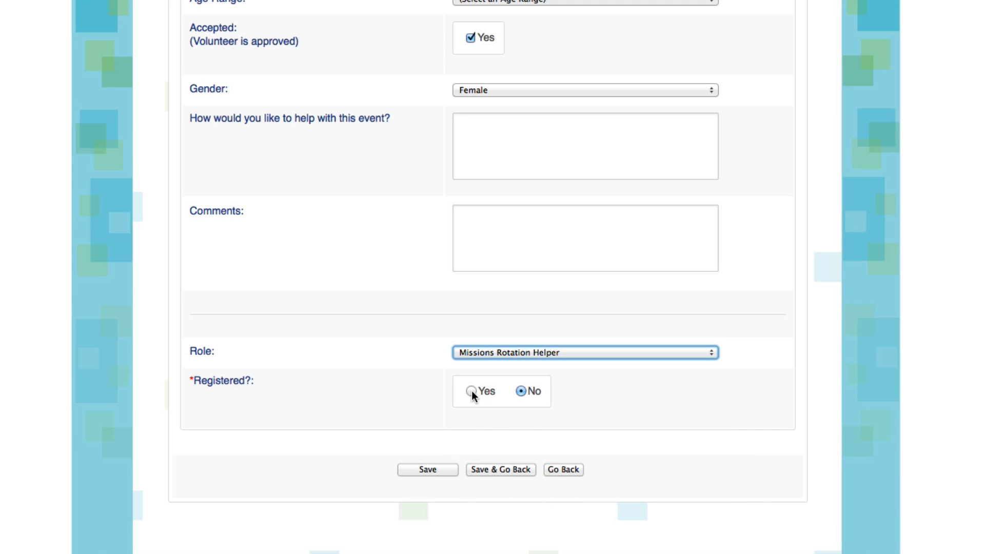
{"action": "left_click", "coordinate": [471, 391]}
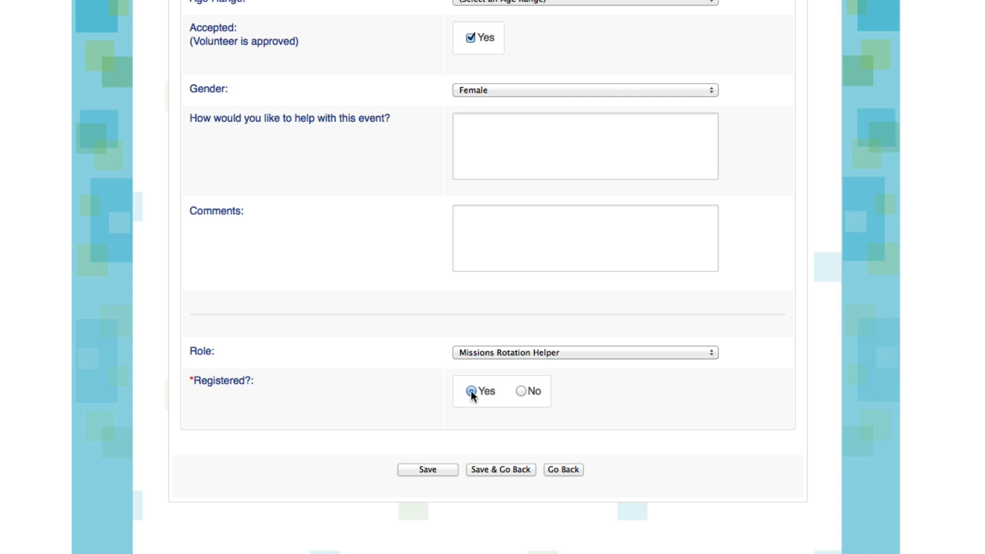
{"action": "left_click", "coordinate": [501, 469]}
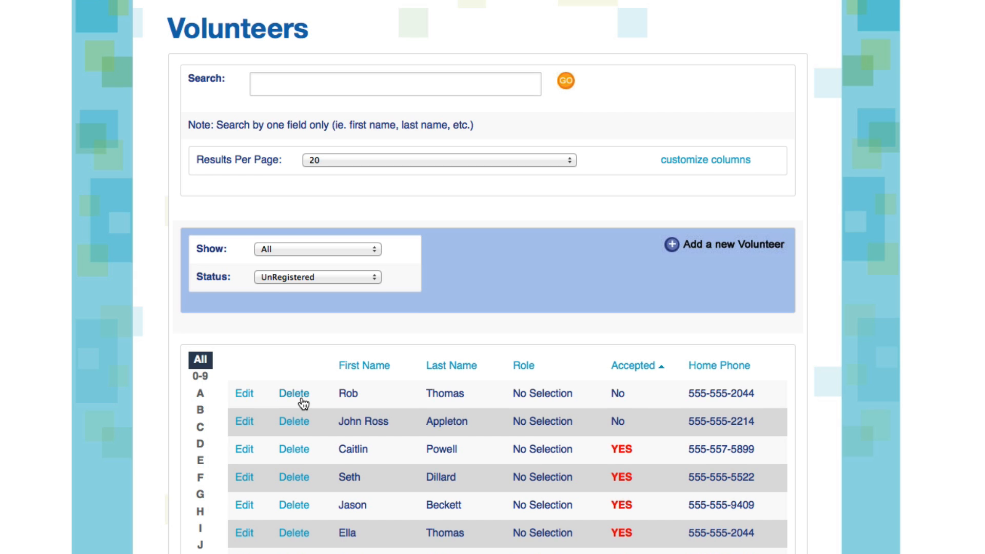
Step: Start a new volunteer record from the volunteer list
{"action": "scroll", "coordinate": [304, 404], "scroll_direction": "down", "scroll_amount": 10}
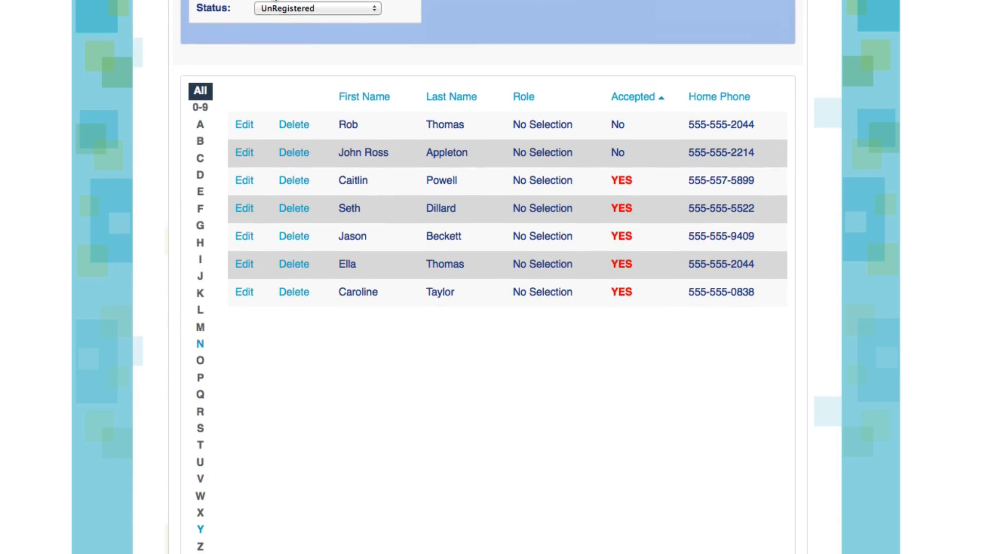
{"action": "scroll", "coordinate": [272, 1], "scroll_direction": "down", "scroll_amount": 4}
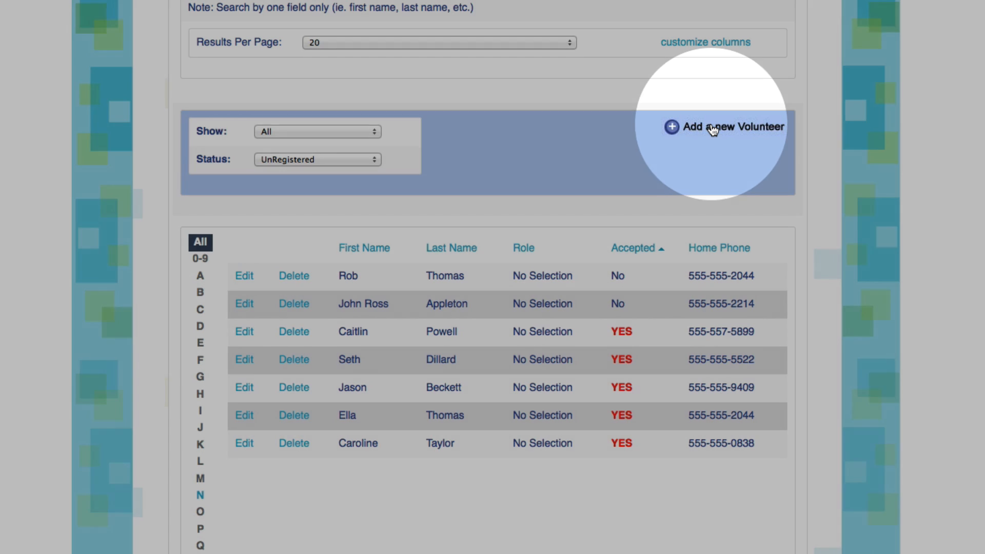
{"action": "left_click", "coordinate": [713, 128]}
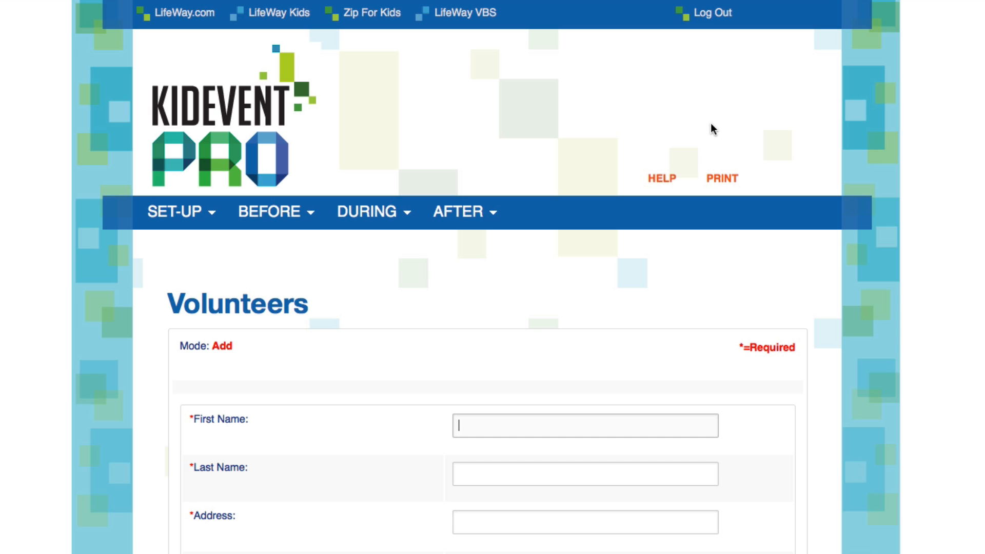
Step: Enter the new volunteer's first and last name in the record
{"action": "scroll", "coordinate": [711, 126], "scroll_direction": "down", "scroll_amount": 5}
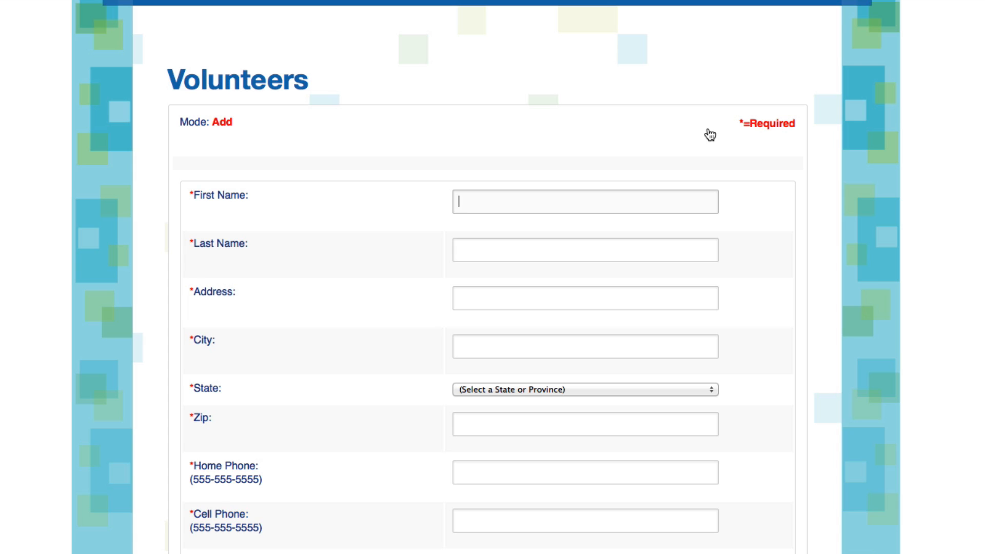
{"action": "type", "text": "Meredith"}
{"action": "key", "text": "Tab"}
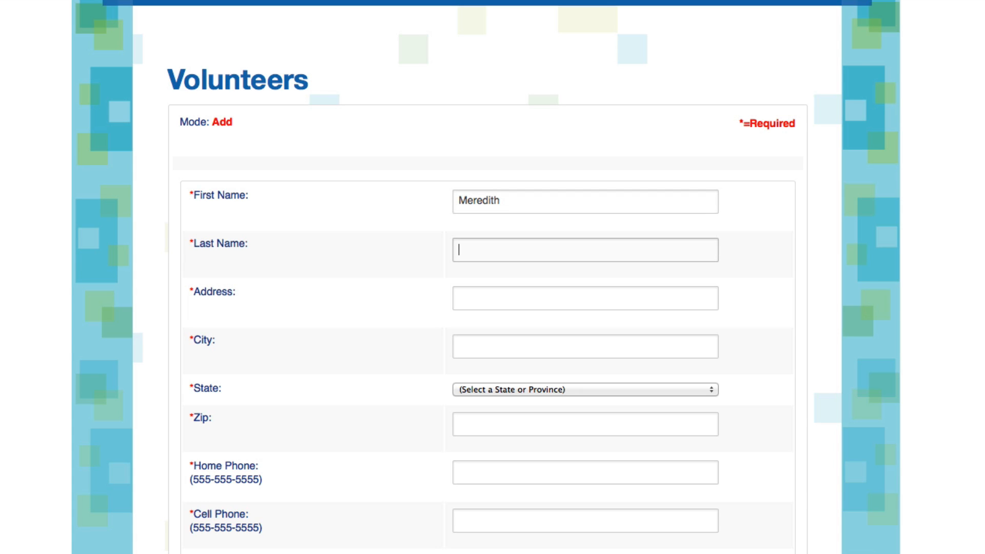
{"action": "type", "text": "Thomas"}
{"action": "key", "text": "Tab"}
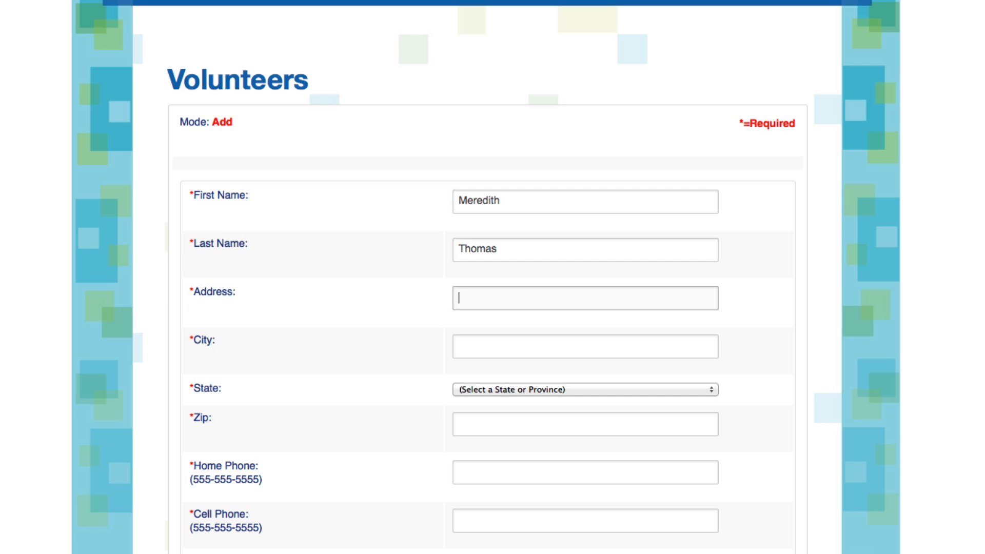
Step: Fill in the volunteer's street address, city and zip code, and set the state to Tennessee (TN)
{"action": "type", "text": "123"}
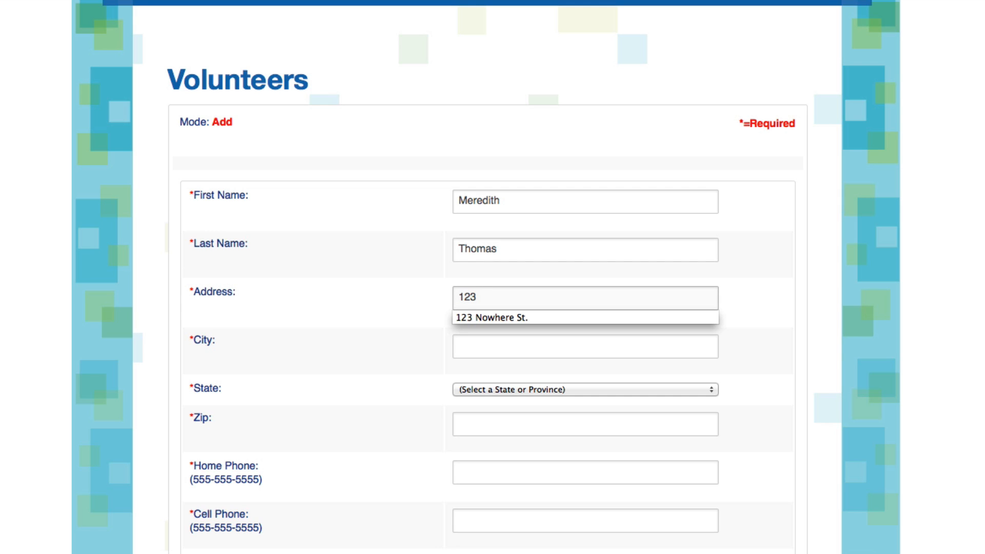
{"action": "left_click", "coordinate": [562, 316]}
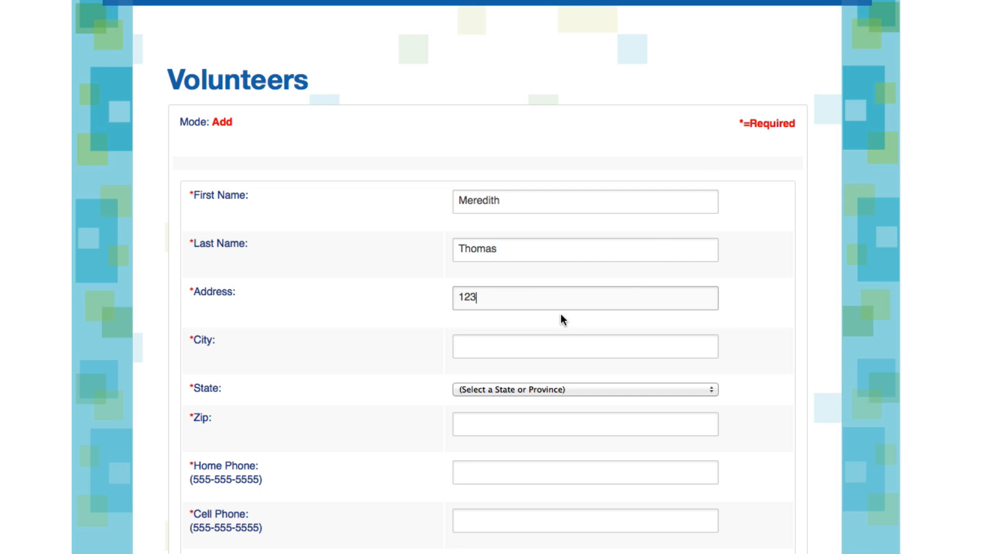
{"action": "left_click", "coordinate": [558, 347]}
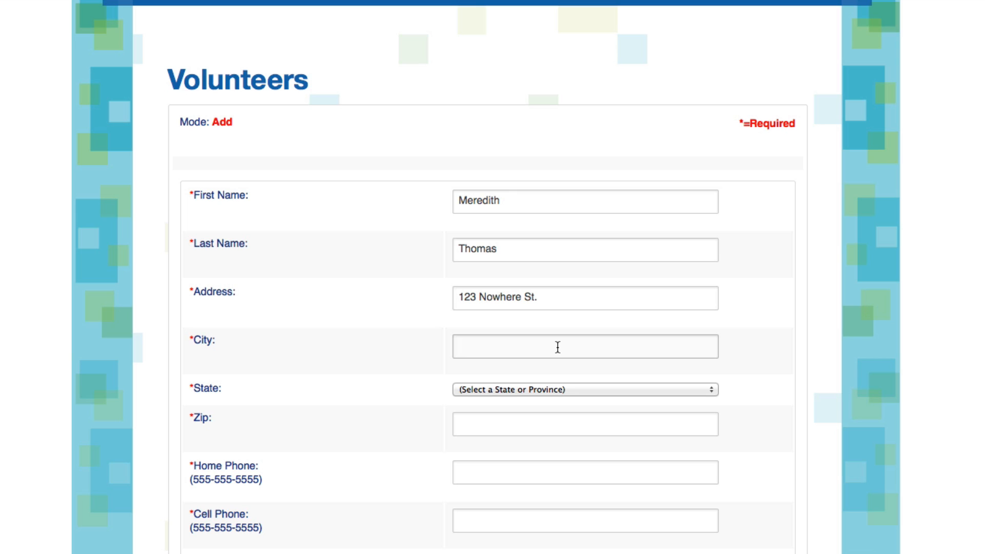
{"action": "type", "text": "N"}
{"action": "left_click", "coordinate": [558, 364]}
{"action": "left_click", "coordinate": [563, 390]}
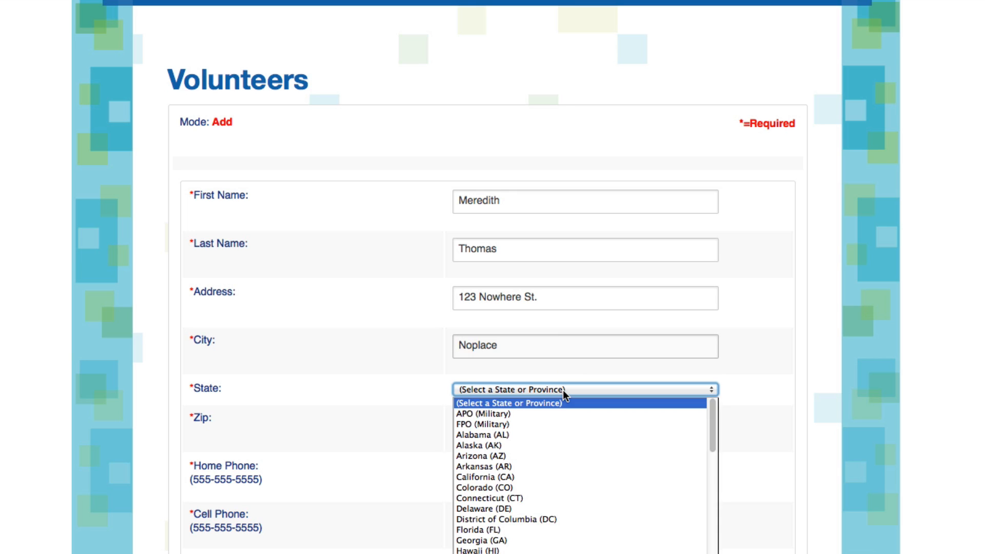
{"action": "key", "text": "t"}
{"action": "key", "text": "Return"}
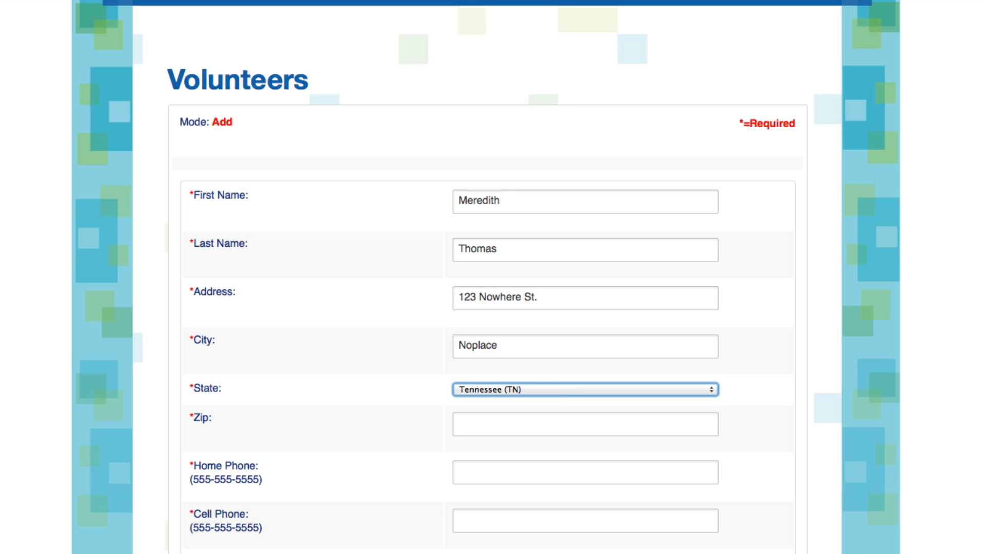
{"action": "left_click", "coordinate": [522, 419]}
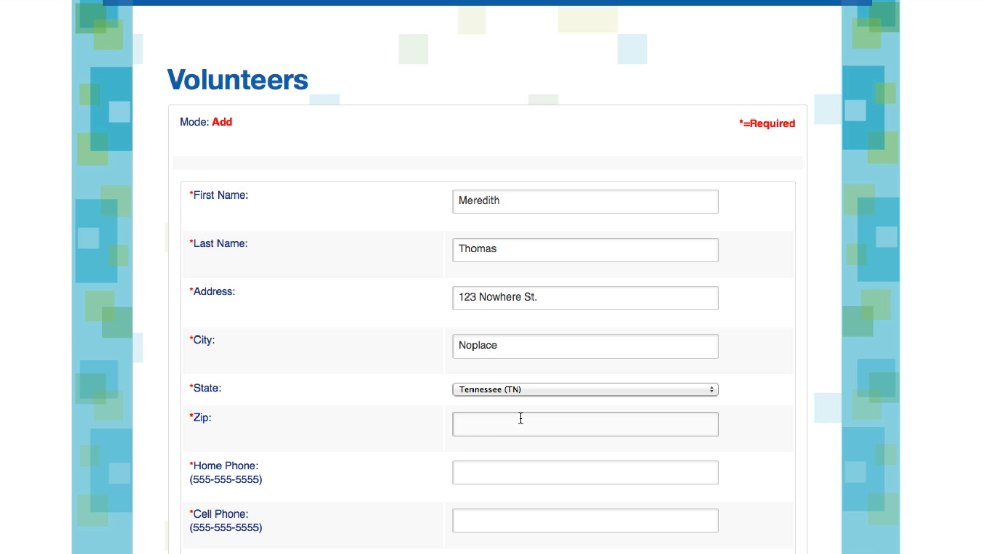
{"action": "type", "text": "3"}
{"action": "left_click", "coordinate": [507, 444]}
Step: Fill in the new volunteer's home phone and cell phone numbers
{"action": "left_click", "coordinate": [498, 471]}
{"action": "type", "text": "55"}
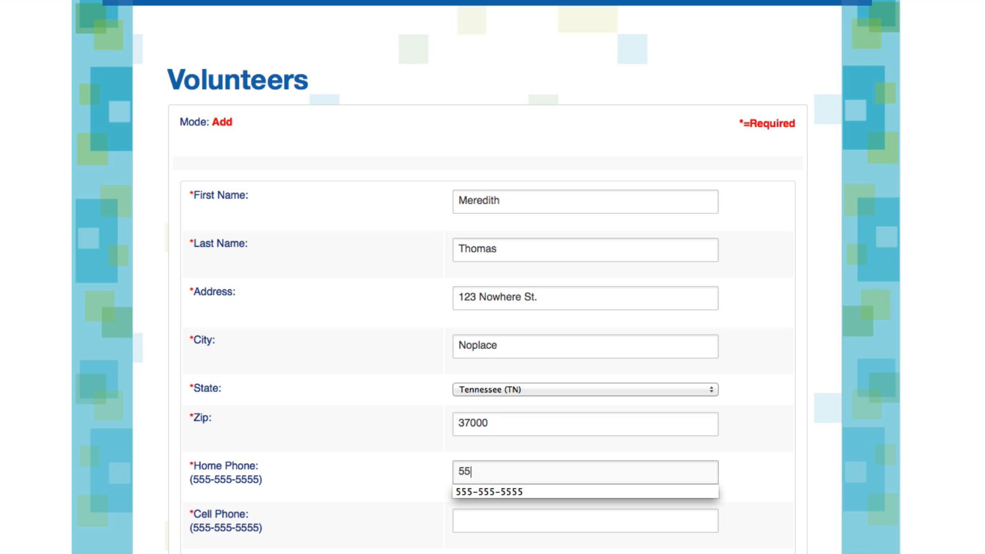
{"action": "left_click", "coordinate": [492, 491]}
{"action": "left_click", "coordinate": [492, 515]}
{"action": "type", "text": "23"}
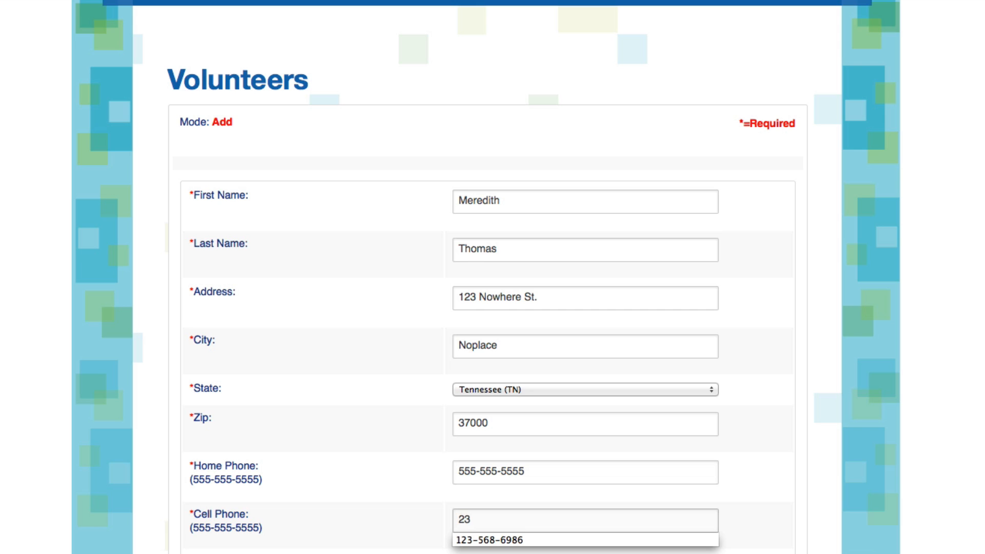
{"action": "scroll", "coordinate": [493, 515], "scroll_direction": "down", "scroll_amount": 3}
{"action": "left_click", "coordinate": [497, 376]}
Step: Enter the volunteer's alternate phone number and e-mail address
{"action": "left_click", "coordinate": [488, 384]}
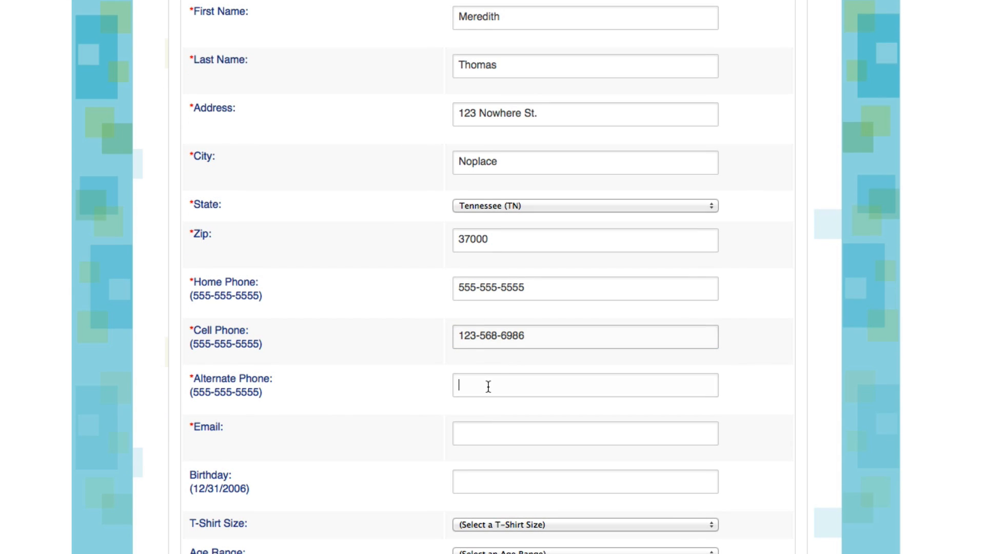
{"action": "type", "text": "333"}
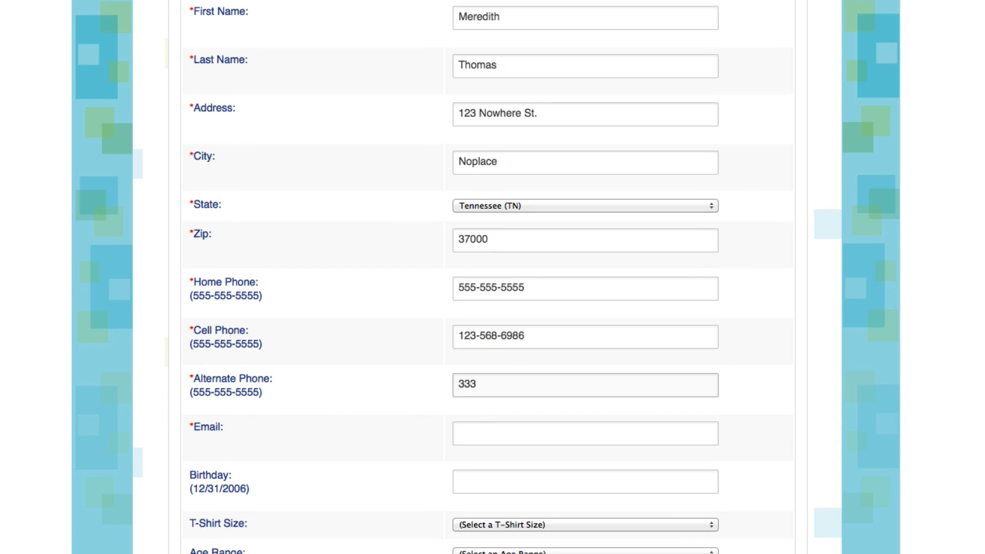
{"action": "type", "text": "-333-3333"}
{"action": "left_click", "coordinate": [485, 434]}
{"action": "type", "text": "s"}
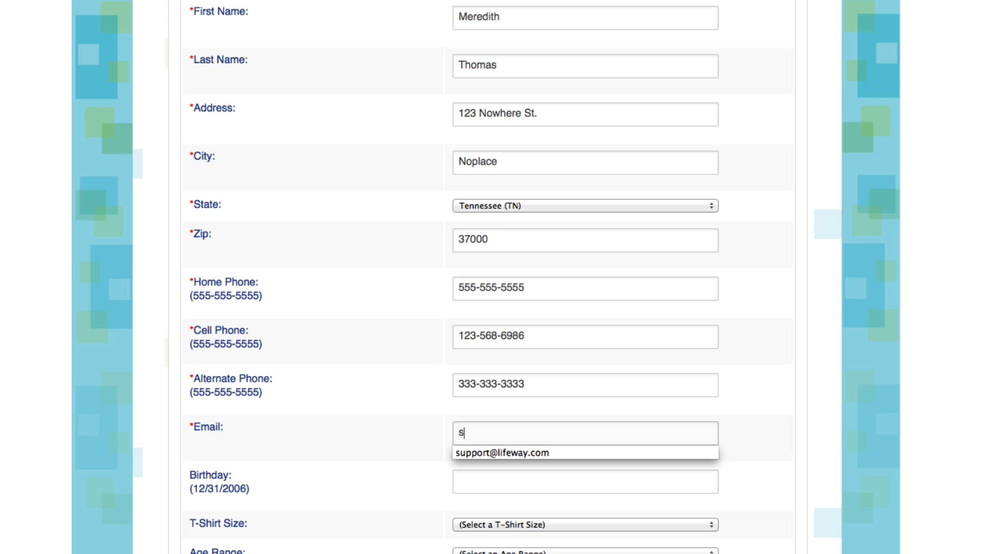
{"action": "left_click", "coordinate": [484, 453]}
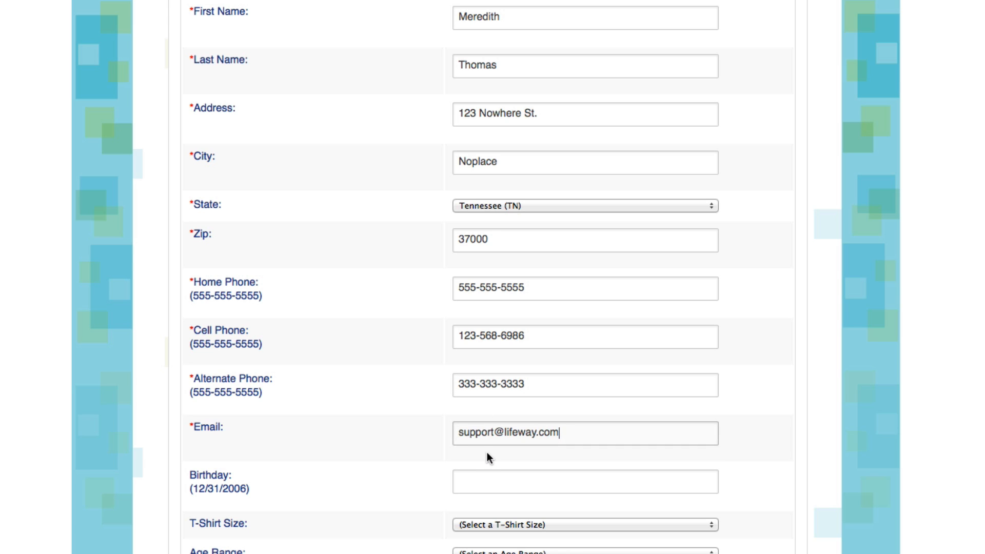
Step: Mark the new volunteer as accepted and registered, and save the record, returning to the volunteer list
{"action": "scroll", "coordinate": [488, 463], "scroll_direction": "down", "scroll_amount": 2}
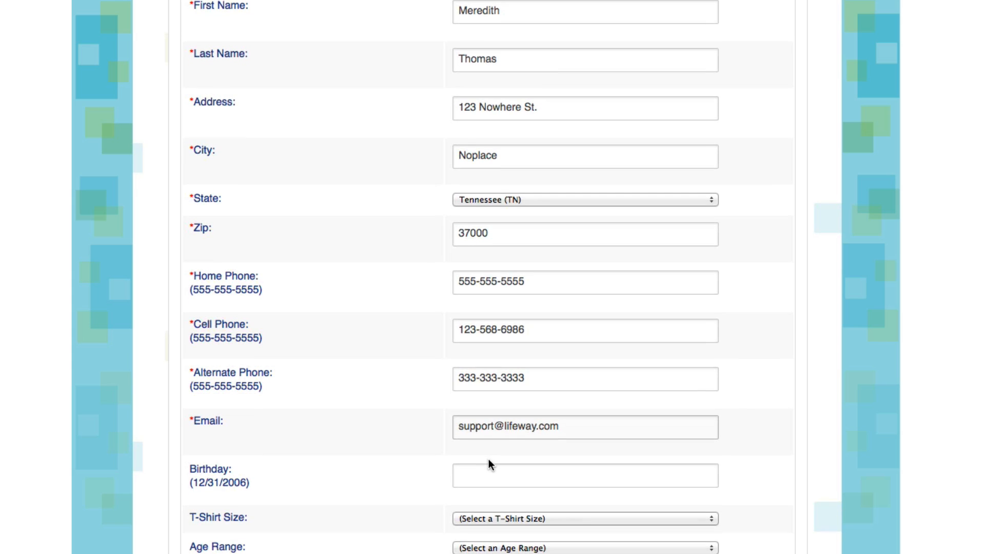
{"action": "scroll", "coordinate": [488, 460], "scroll_direction": "down", "scroll_amount": 10}
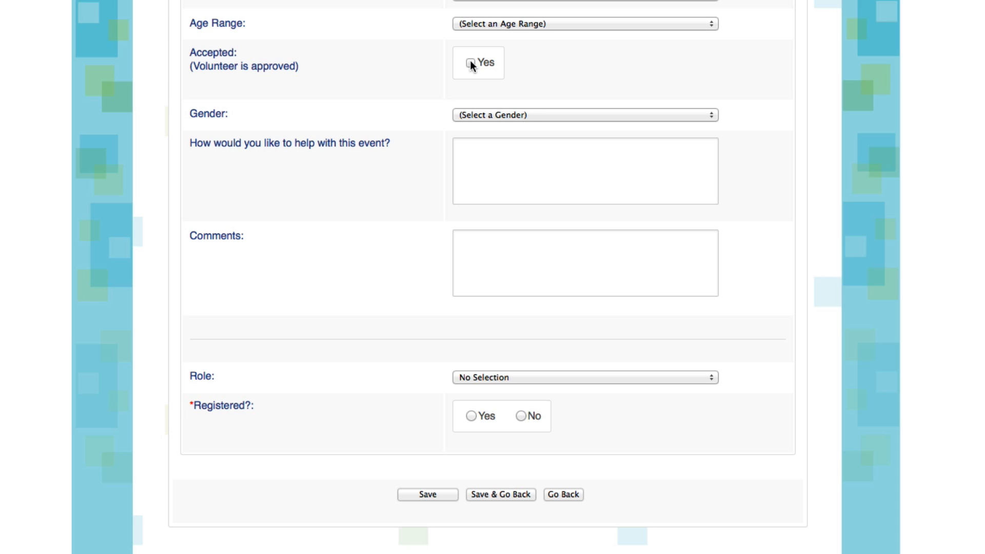
{"action": "left_click", "coordinate": [471, 64]}
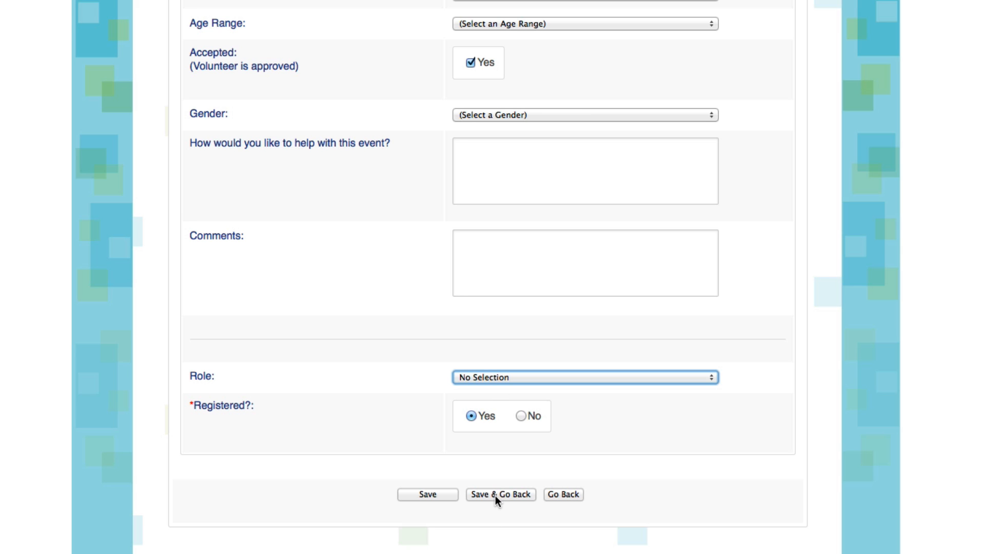
{"action": "left_click", "coordinate": [496, 495]}
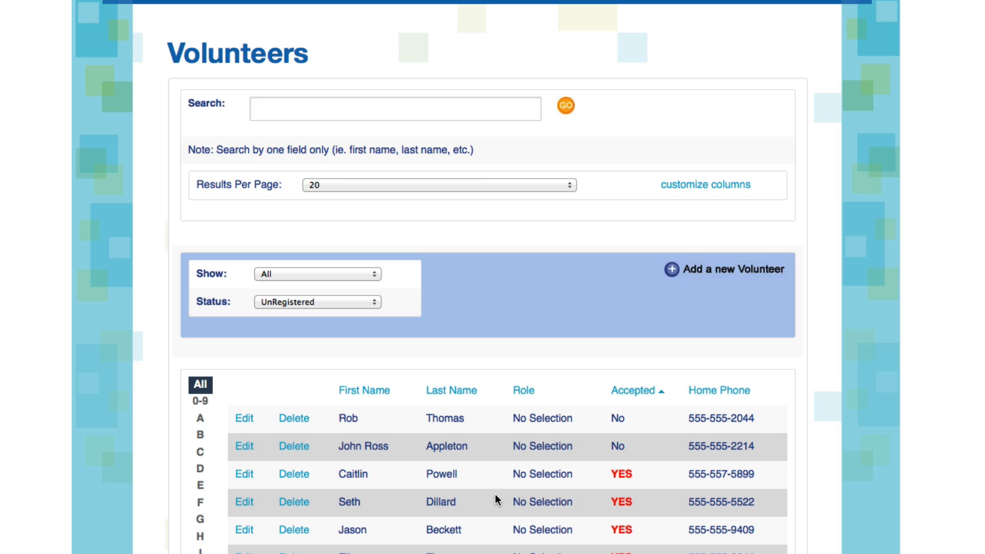
Step: Open the Participants list for the event
{"action": "scroll", "coordinate": [495, 494], "scroll_direction": "up", "scroll_amount": 4}
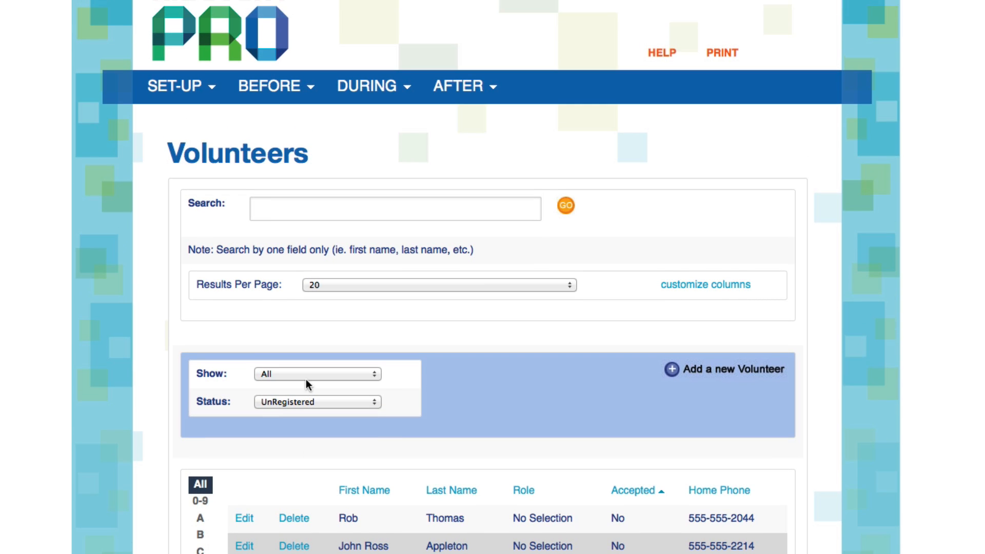
{"action": "left_click", "coordinate": [293, 92]}
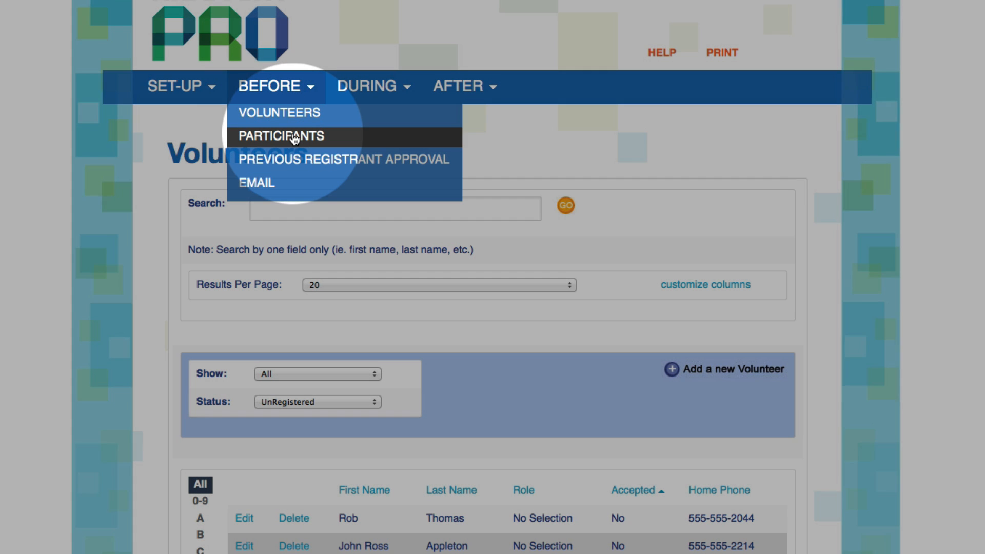
{"action": "left_click", "coordinate": [294, 136]}
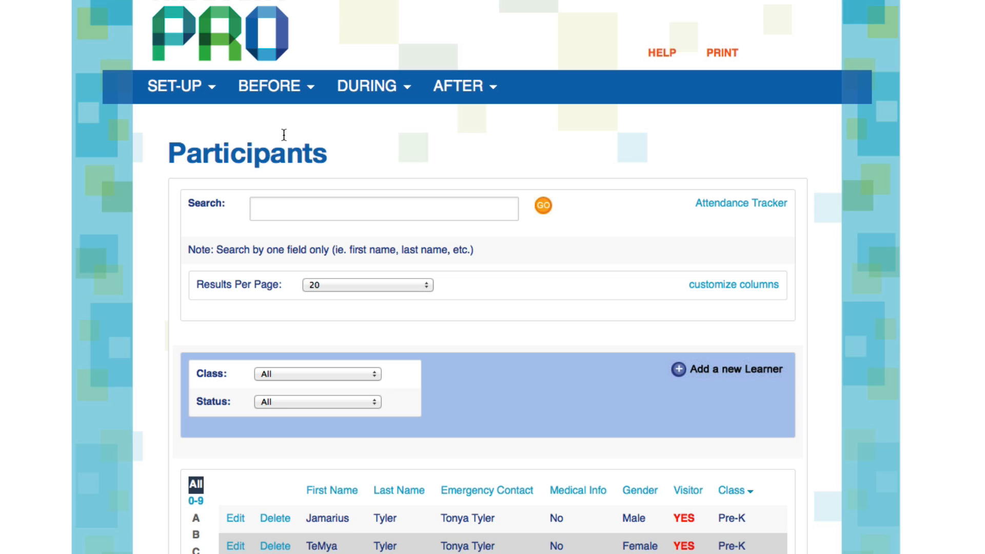
Step: Filter the participants by the UnRegistered status, and set the status filter back to All
{"action": "scroll", "coordinate": [283, 135], "scroll_direction": "down", "scroll_amount": 5}
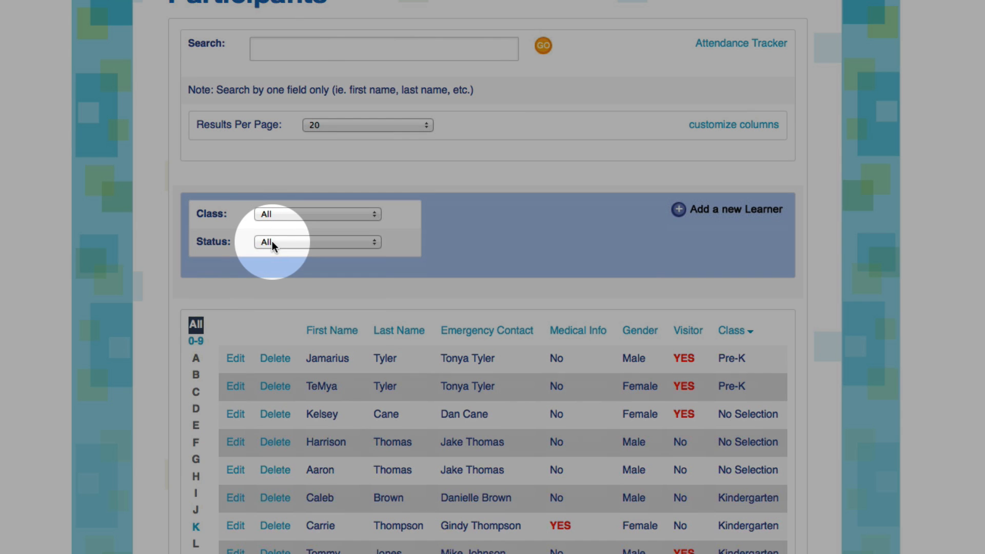
{"action": "left_click", "coordinate": [272, 242]}
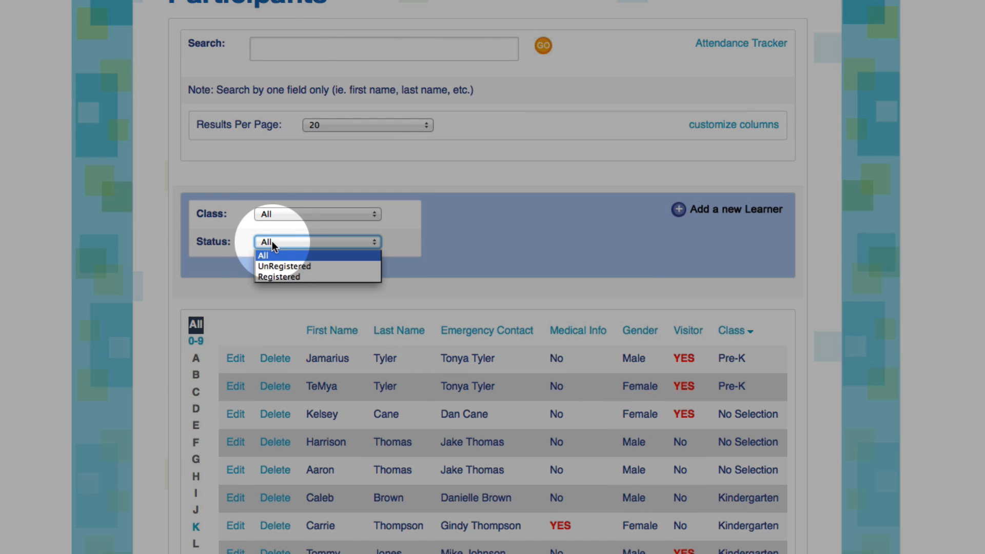
{"action": "left_click", "coordinate": [277, 267]}
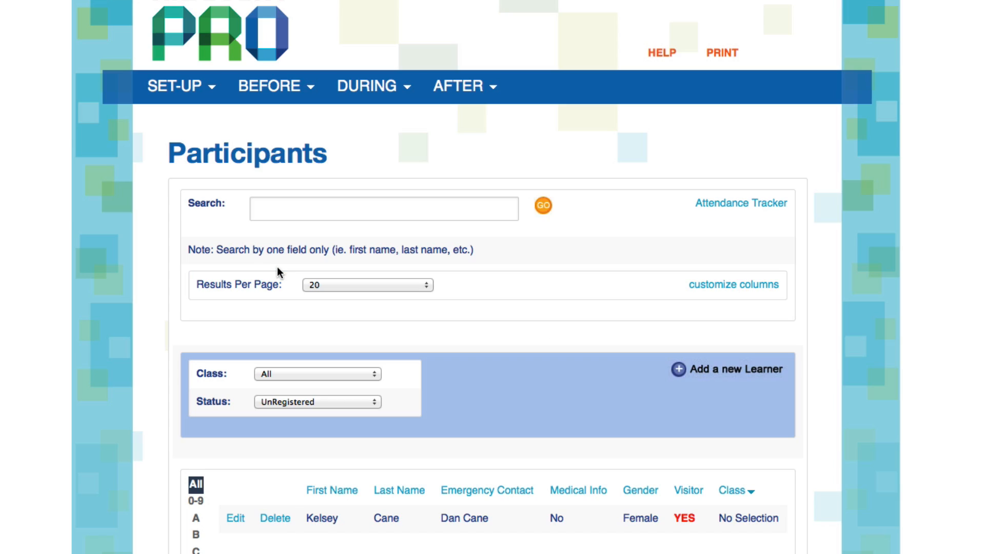
{"action": "left_click", "coordinate": [296, 396]}
{"action": "left_click", "coordinate": [290, 414]}
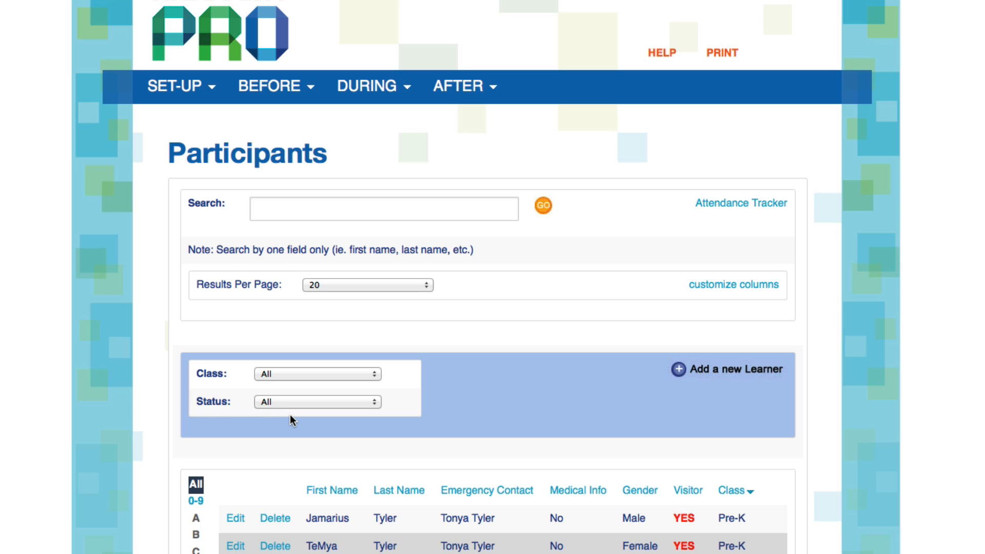
Step: Look through the participants list and sort it by class in ascending order to review the class assignments
{"action": "scroll", "coordinate": [290, 420], "scroll_direction": "down", "scroll_amount": 5}
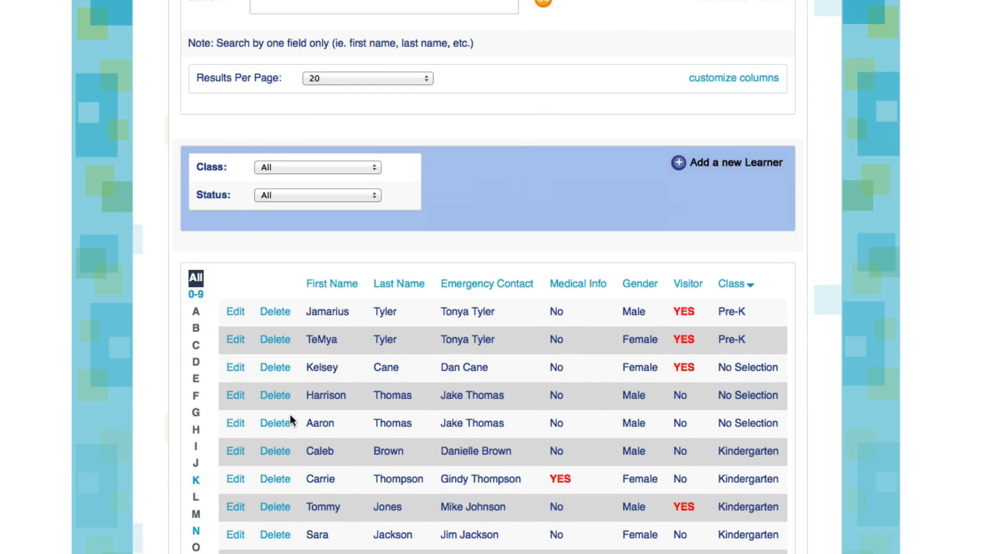
{"action": "scroll", "coordinate": [290, 420], "scroll_direction": "down", "scroll_amount": 4}
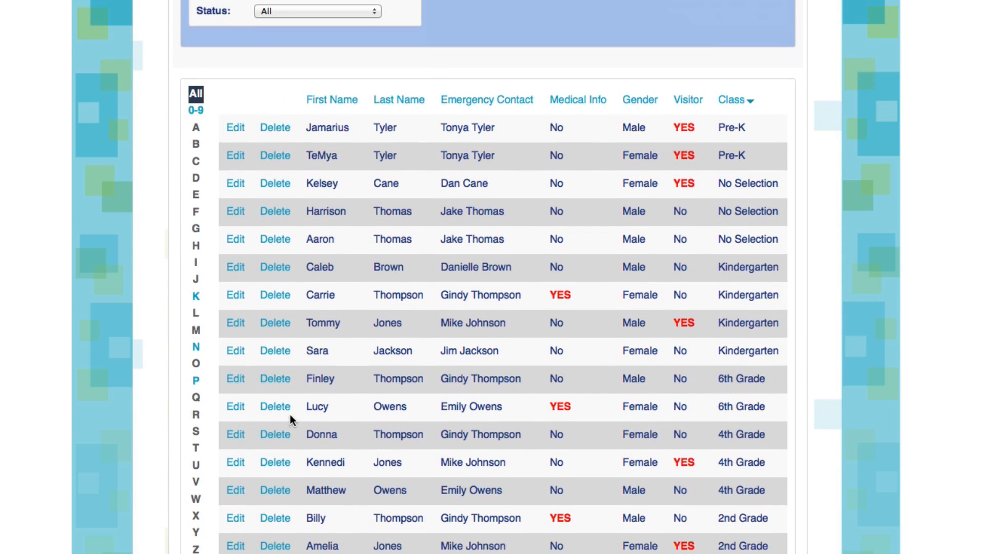
{"action": "scroll", "coordinate": [290, 415], "scroll_direction": "down", "scroll_amount": 2}
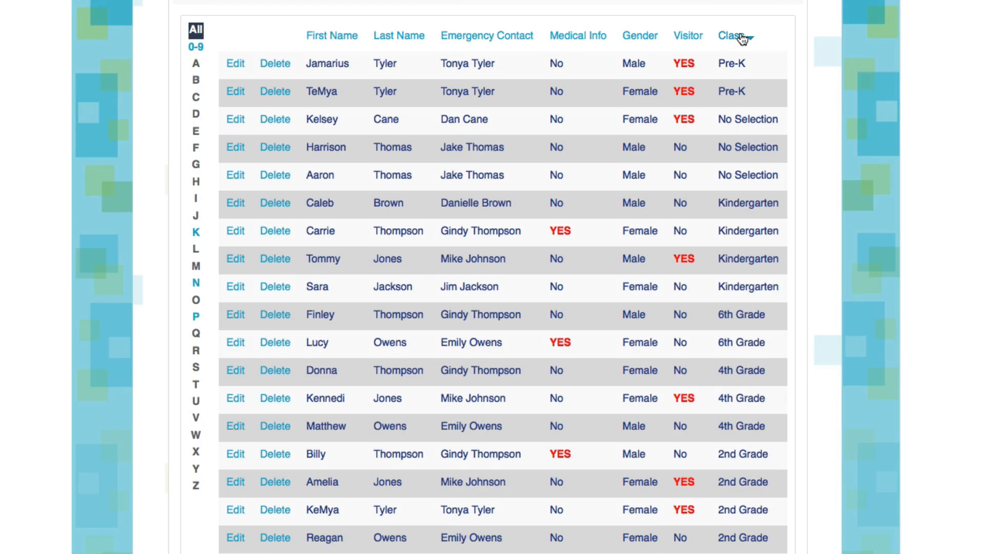
{"action": "left_click", "coordinate": [742, 39]}
{"action": "scroll", "coordinate": [742, 36], "scroll_direction": "down", "scroll_amount": 4}
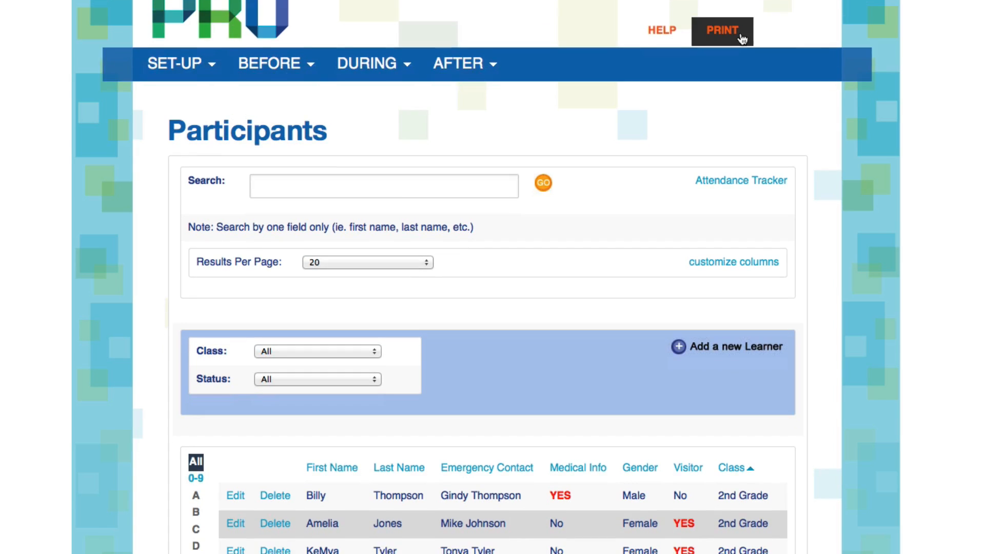
{"action": "scroll", "coordinate": [743, 40], "scroll_direction": "down", "scroll_amount": 5}
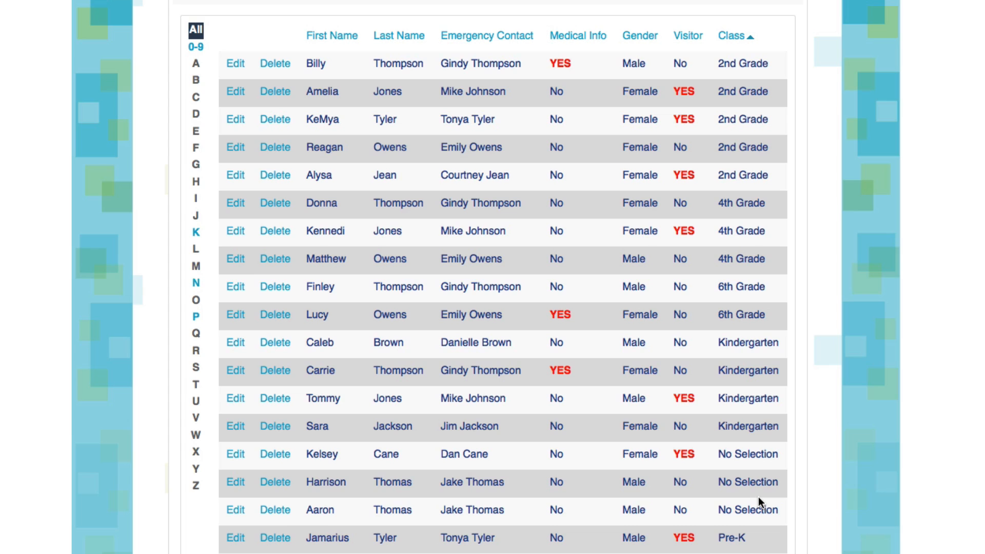
{"action": "scroll", "coordinate": [758, 496], "scroll_direction": "up", "scroll_amount": 9}
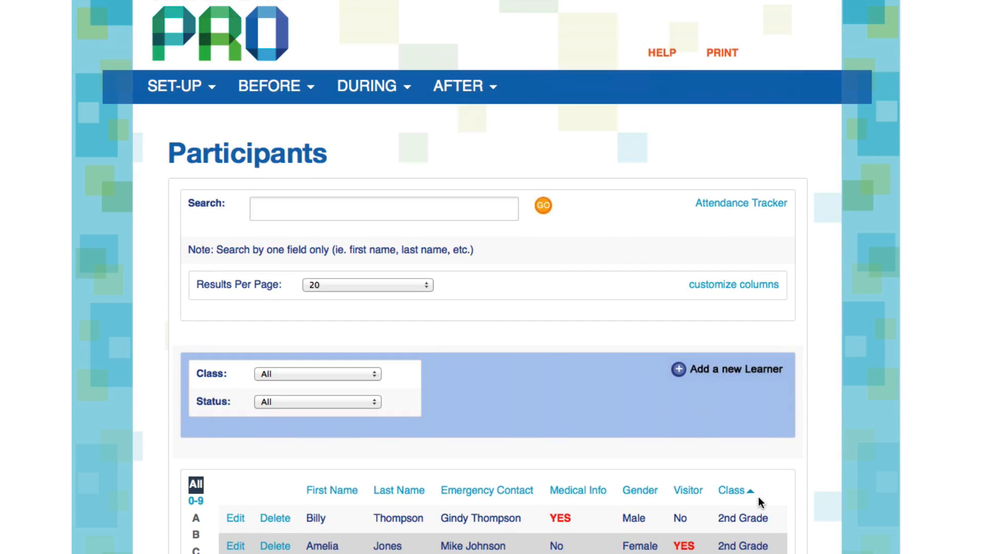
Step: Return to the dashboard and open the list of unassigned participants from there
{"action": "left_click", "coordinate": [240, 6]}
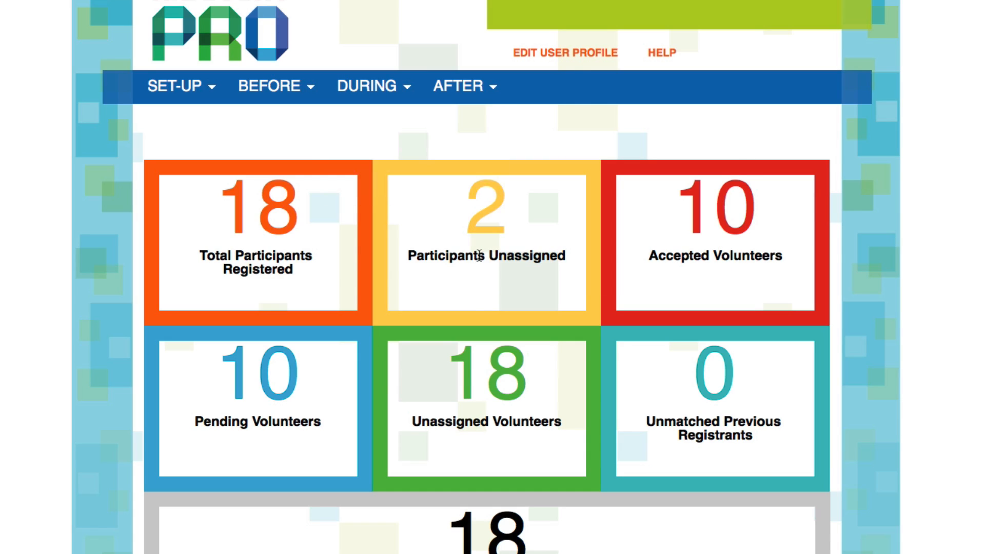
{"action": "left_click", "coordinate": [490, 218]}
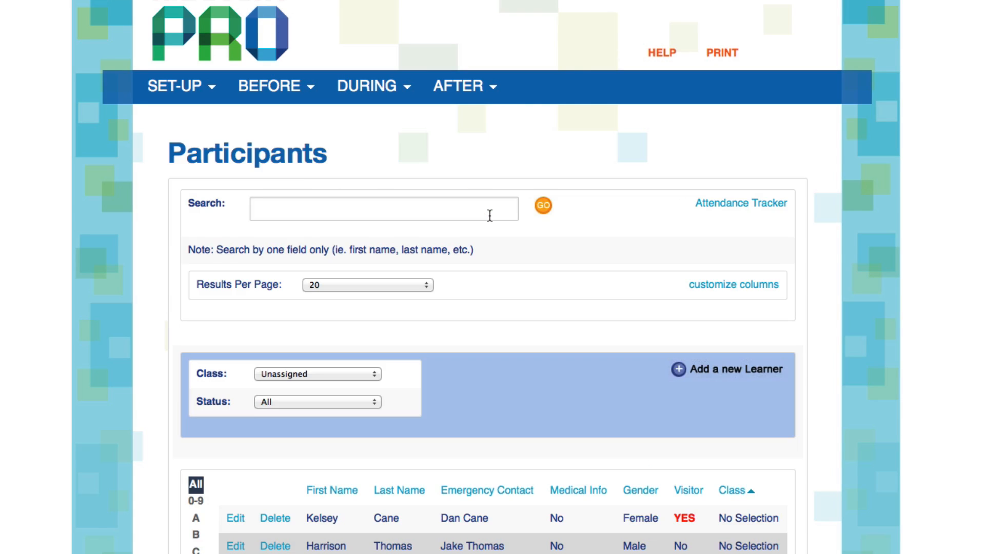
{"action": "scroll", "coordinate": [490, 215], "scroll_direction": "down", "scroll_amount": 7}
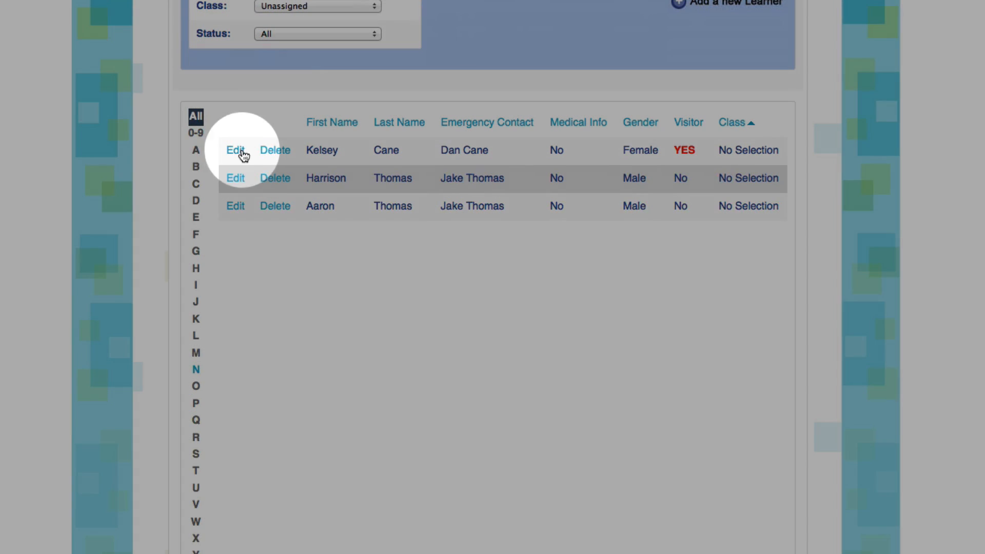
Step: Edit the first unassigned participant in the list, assign her to the Kindergarten class, and save the record, returning to the list
{"action": "left_click", "coordinate": [235, 150]}
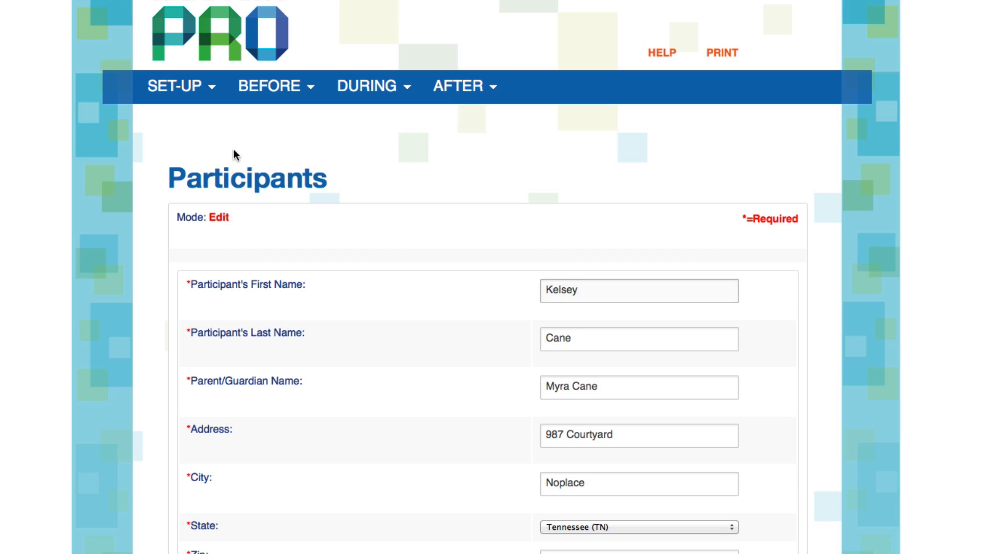
{"action": "scroll", "coordinate": [236, 148], "scroll_direction": "down", "scroll_amount": 10}
{"action": "scroll", "coordinate": [237, 151], "scroll_direction": "down", "scroll_amount": 17}
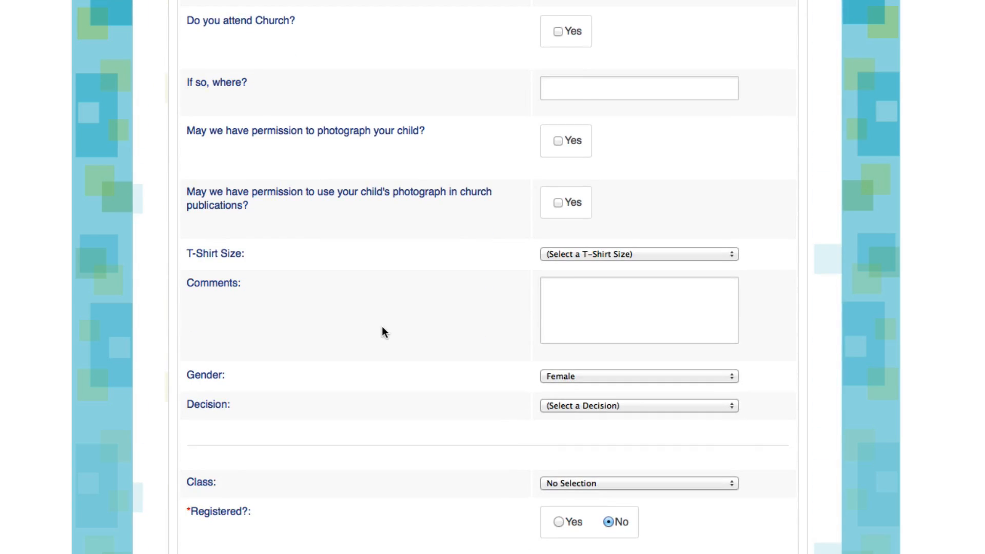
{"action": "scroll", "coordinate": [614, 490], "scroll_direction": "down", "scroll_amount": 2}
{"action": "left_click", "coordinate": [614, 378]}
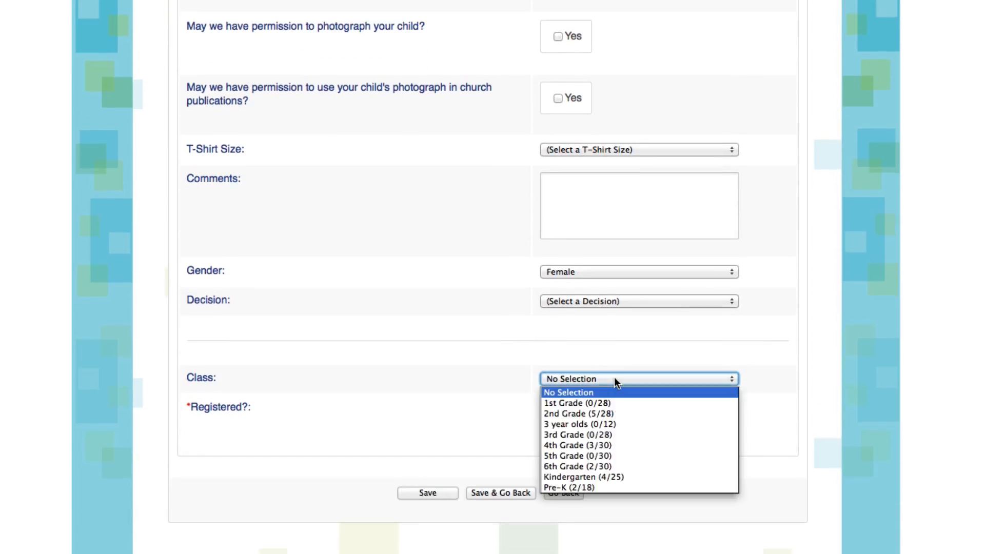
{"action": "left_click", "coordinate": [566, 482]}
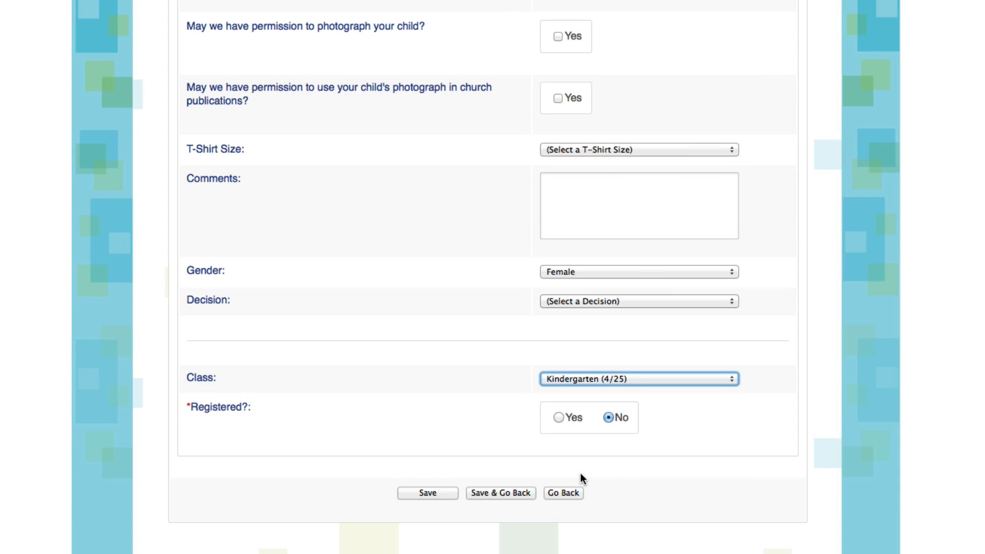
{"action": "left_click", "coordinate": [478, 493]}
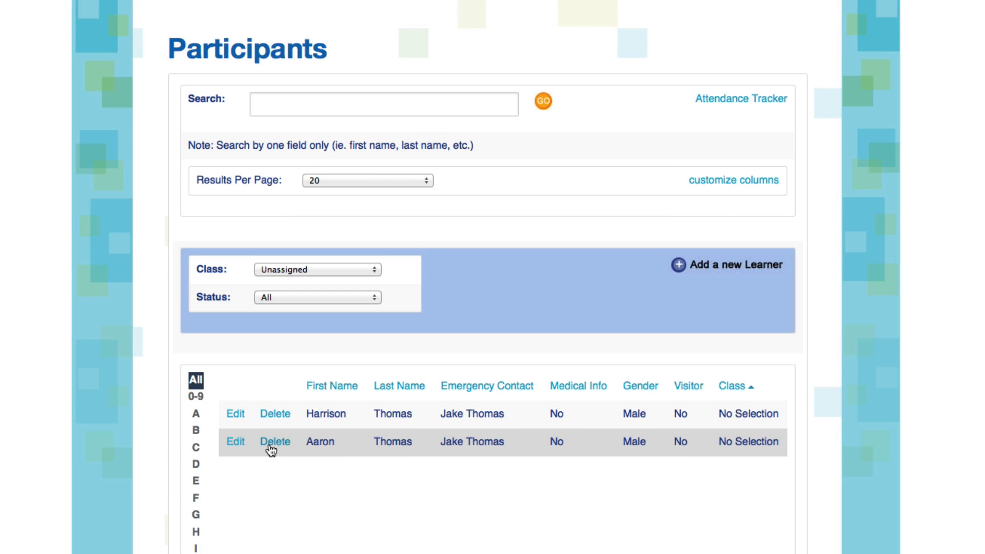
Step: Start deleting the second unassigned participant in the list and cancel the deletion
{"action": "left_click", "coordinate": [273, 442]}
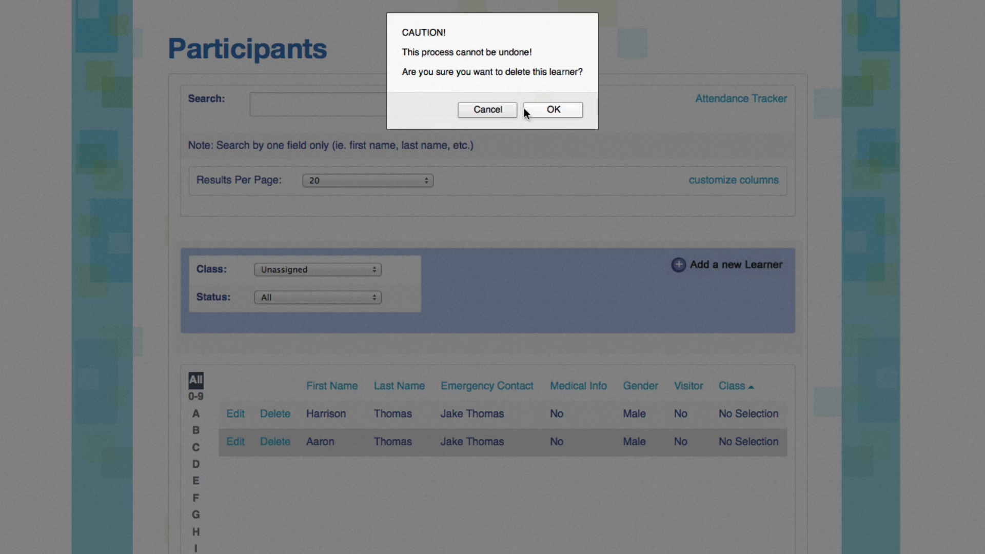
{"action": "left_click", "coordinate": [501, 109]}
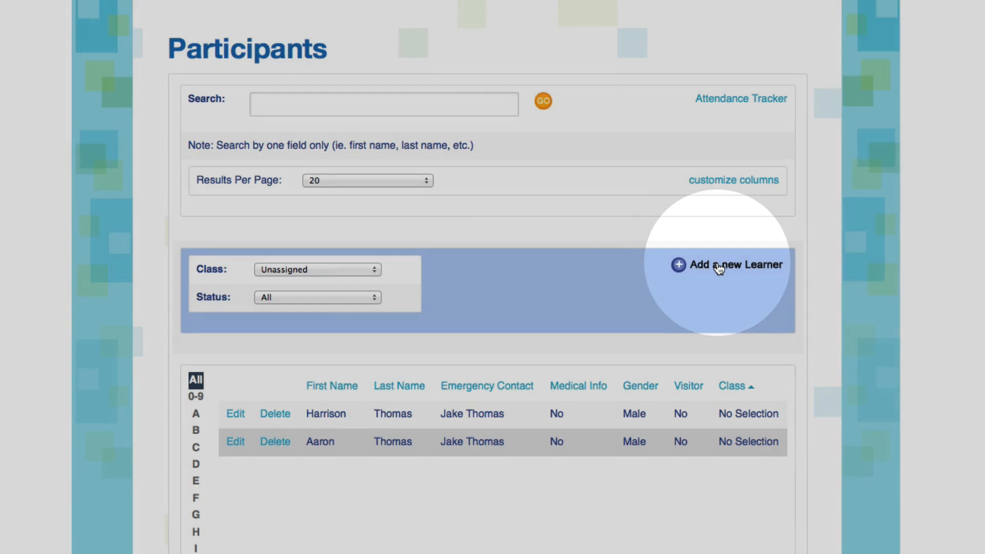
Step: Add a new learner and enter the participant's first name, last name and the parent or guardian's name
{"action": "left_click", "coordinate": [718, 266]}
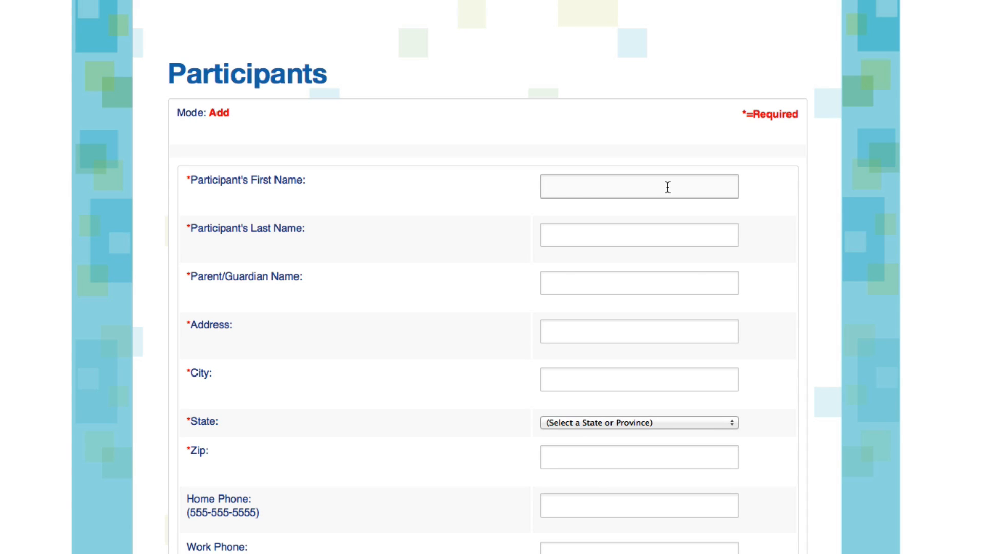
{"action": "type", "text": "Thomas"}
{"action": "key", "text": "Tab"}
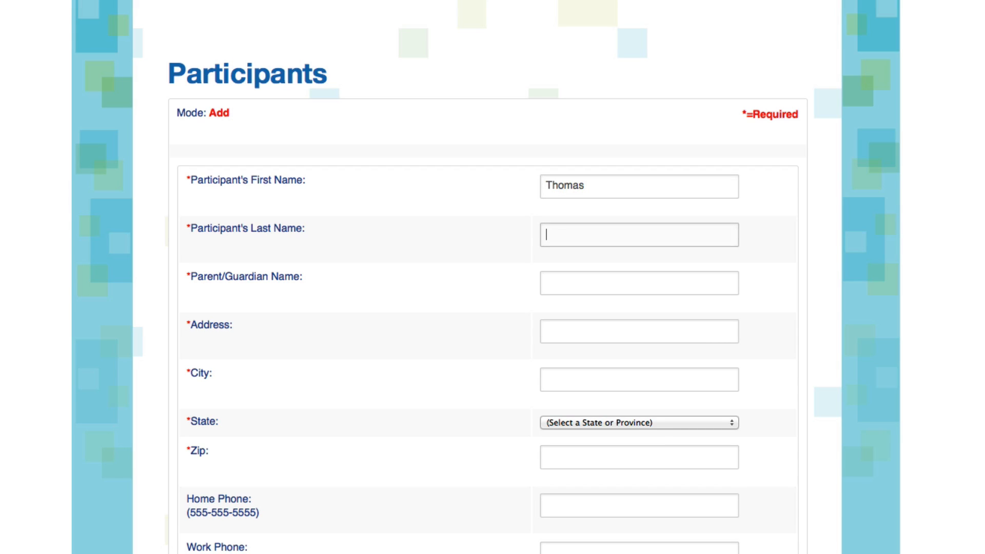
{"action": "type", "text": "Smith"}
{"action": "key", "text": "Tab"}
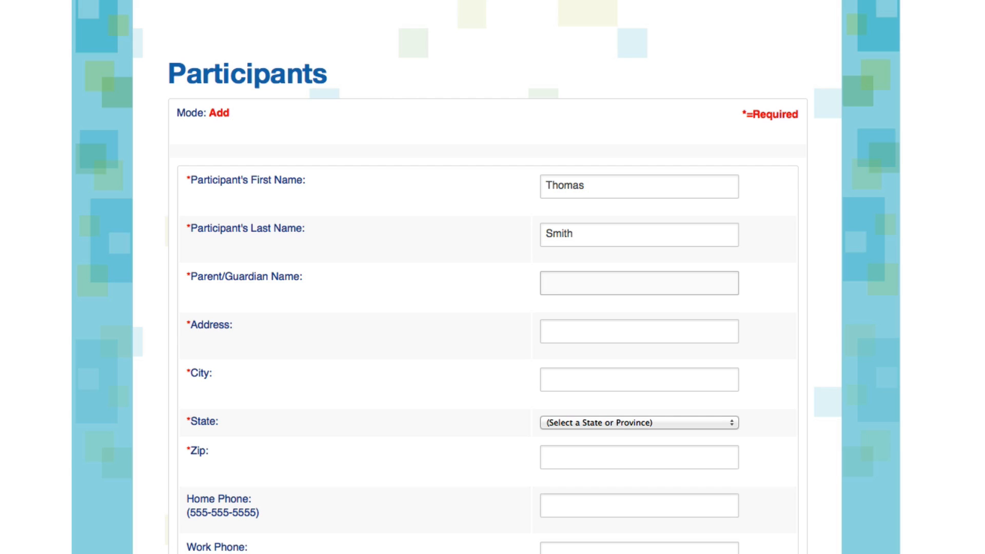
{"action": "type", "text": "John Smith"}
{"action": "key", "text": "Tab"}
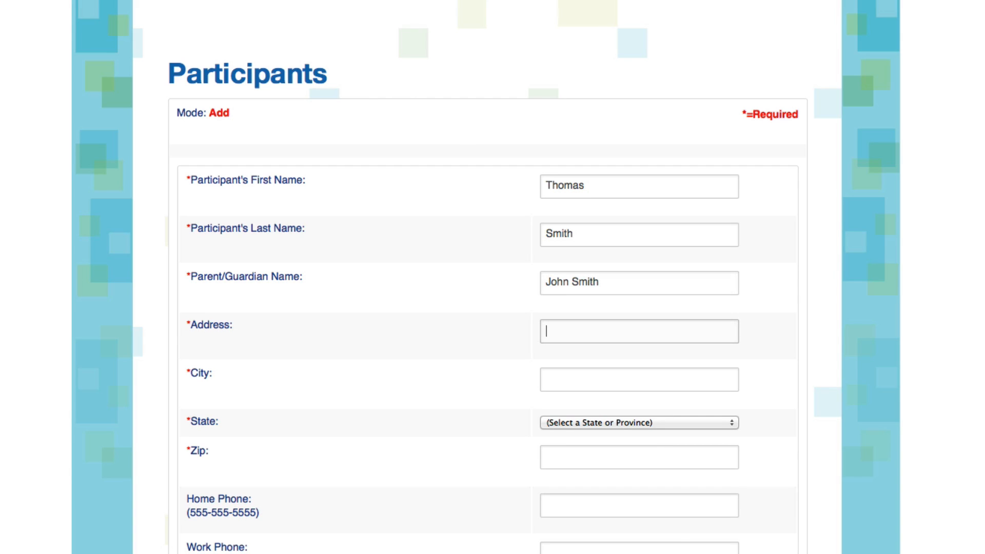
Step: Fill in the participant's street address, city and zip code, and set the state to Tennessee (TN)
{"action": "type", "text": "12"}
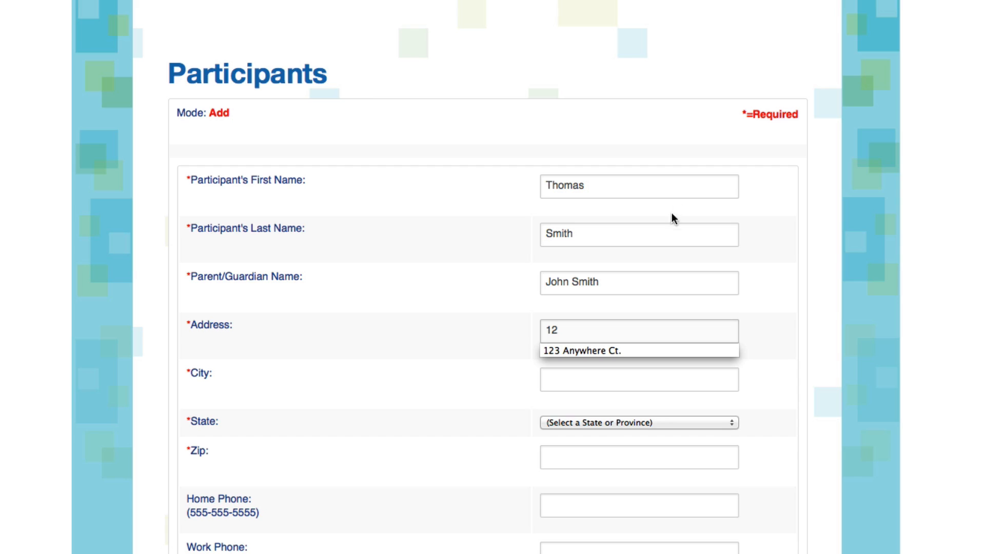
{"action": "left_click", "coordinate": [638, 351]}
{"action": "left_click", "coordinate": [628, 389]}
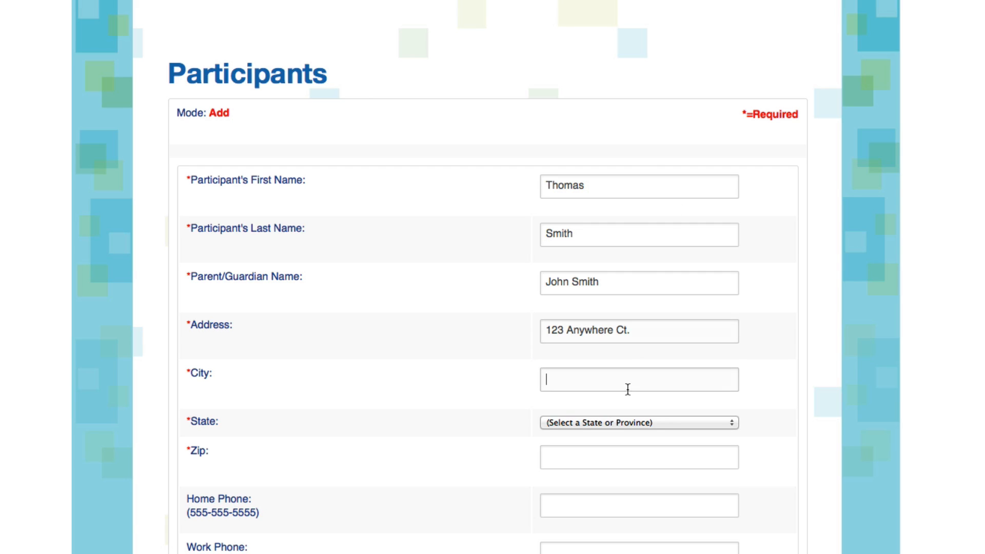
{"action": "type", "text": "N"}
{"action": "left_click", "coordinate": [622, 401]}
{"action": "left_click", "coordinate": [620, 422]}
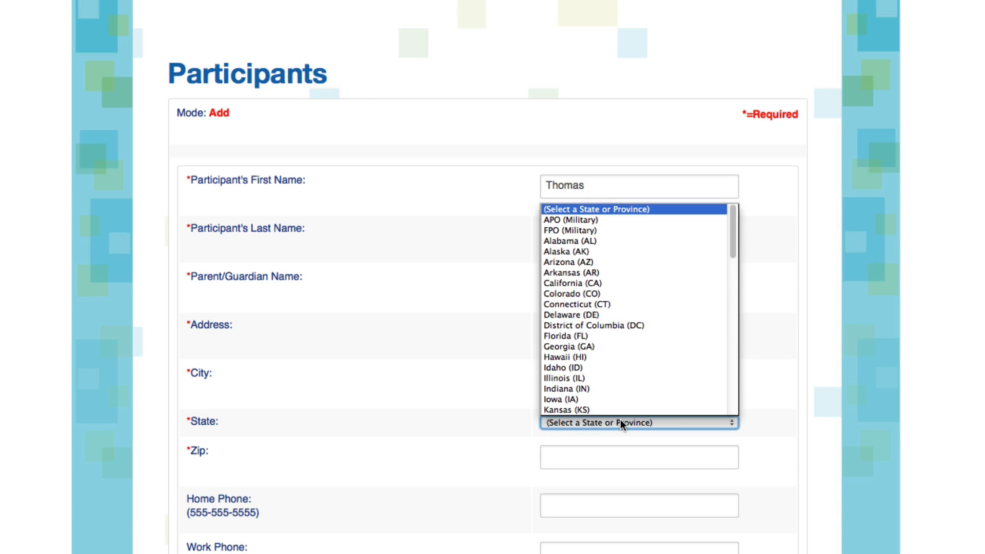
{"action": "type", "text": "ten"}
{"action": "left_click", "coordinate": [621, 412]}
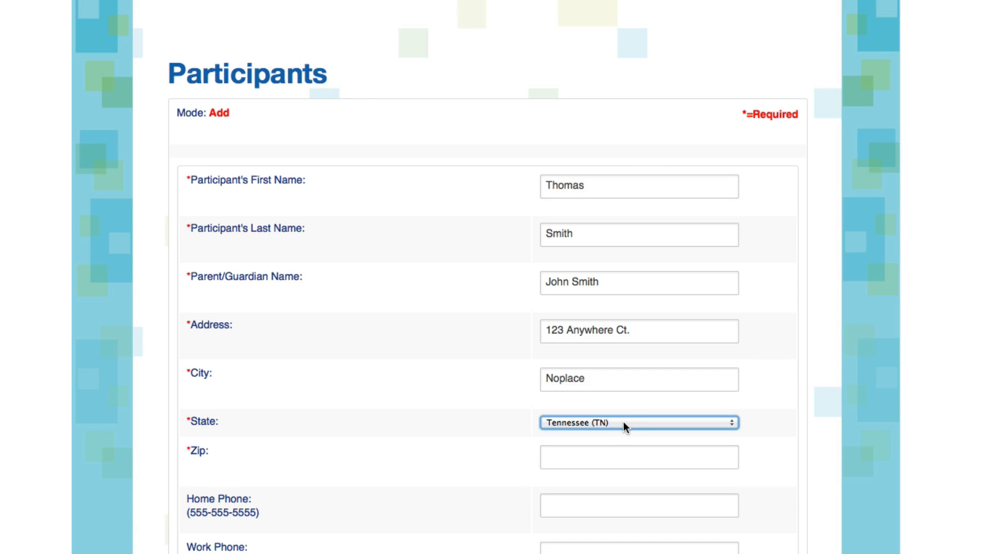
{"action": "left_click", "coordinate": [608, 458]}
{"action": "type", "text": "3"}
{"action": "left_click", "coordinate": [601, 470]}
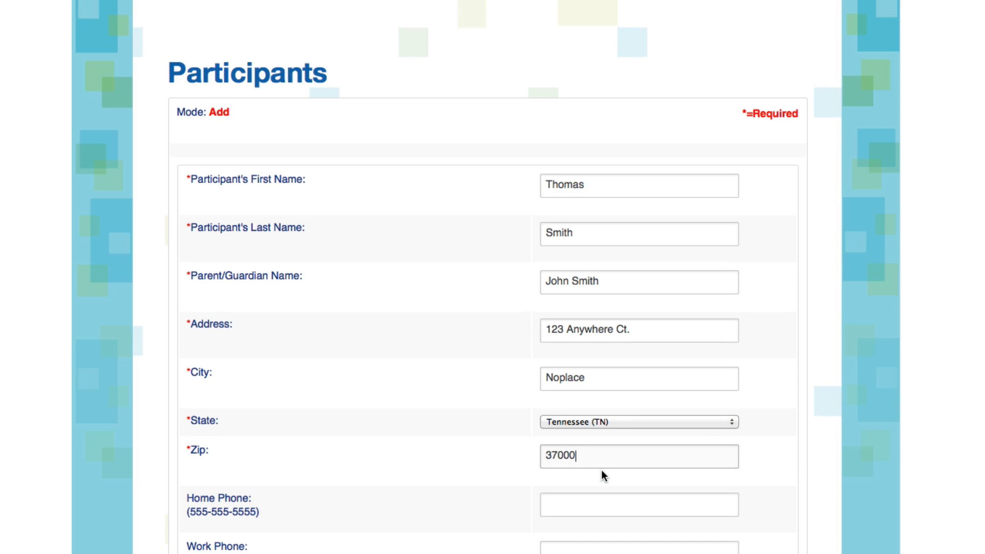
Step: Enter the participant's birthday and set the last grade completed to Pre-Kindergarten
{"action": "scroll", "coordinate": [601, 470], "scroll_direction": "down", "scroll_amount": 5}
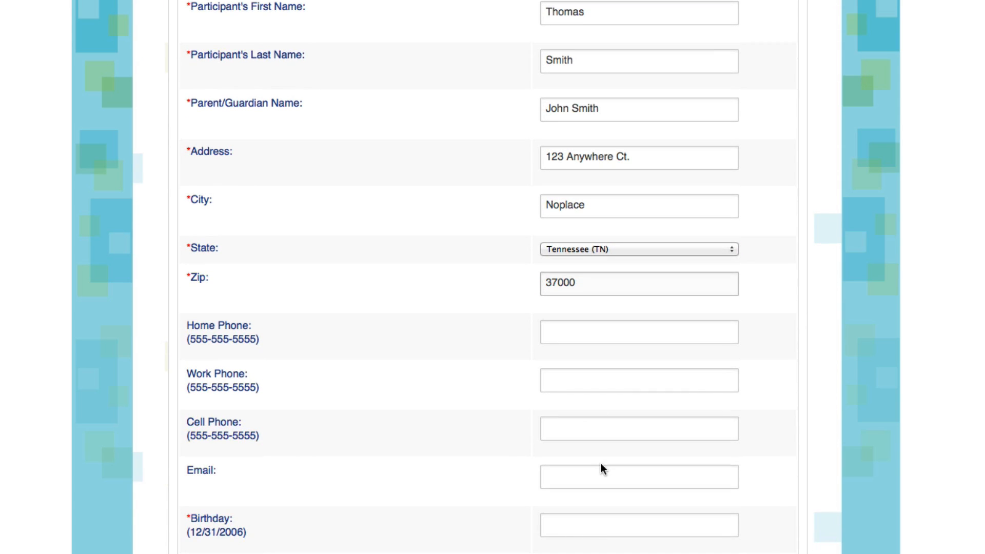
{"action": "scroll", "coordinate": [601, 464], "scroll_direction": "down", "scroll_amount": 3}
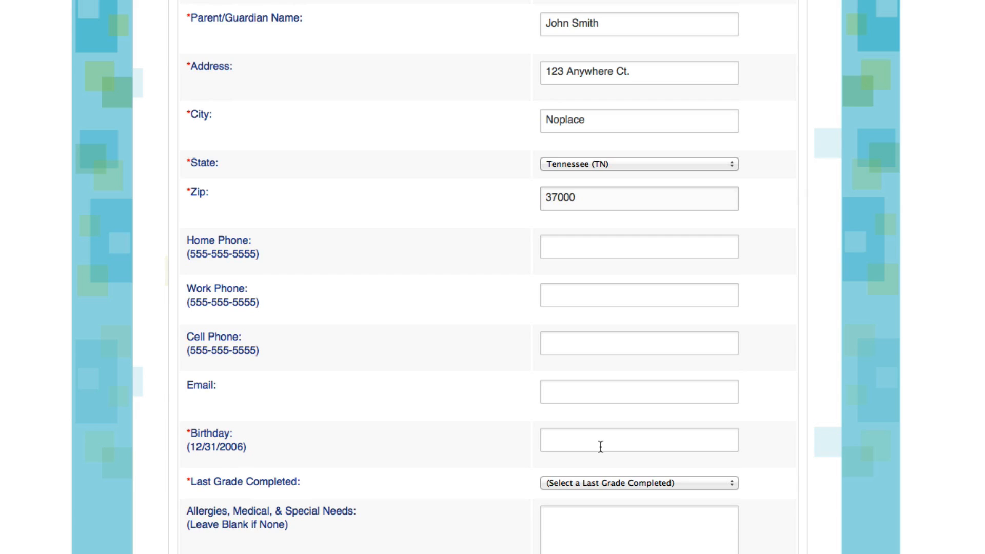
{"action": "left_click", "coordinate": [601, 446]}
{"action": "type", "text": "2/"}
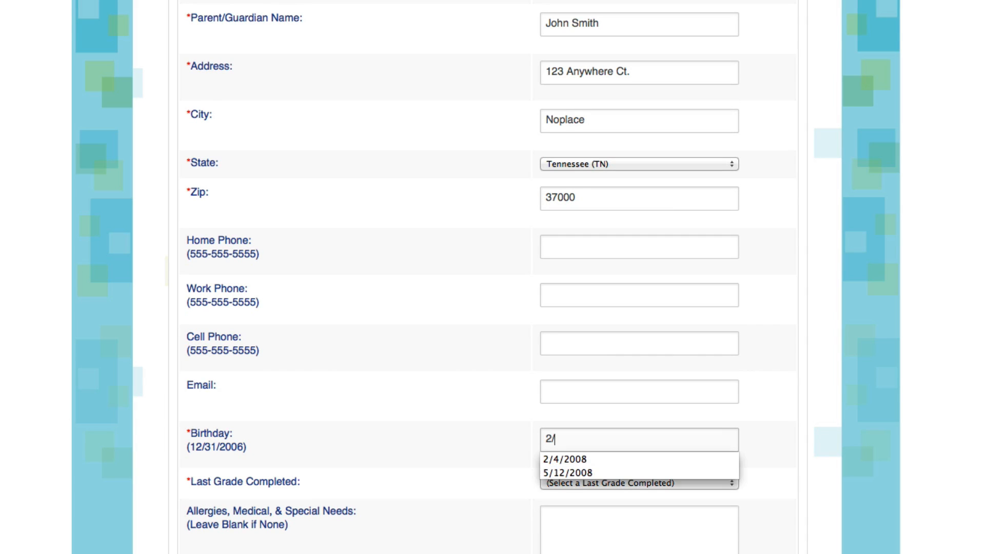
{"action": "left_click", "coordinate": [604, 458]}
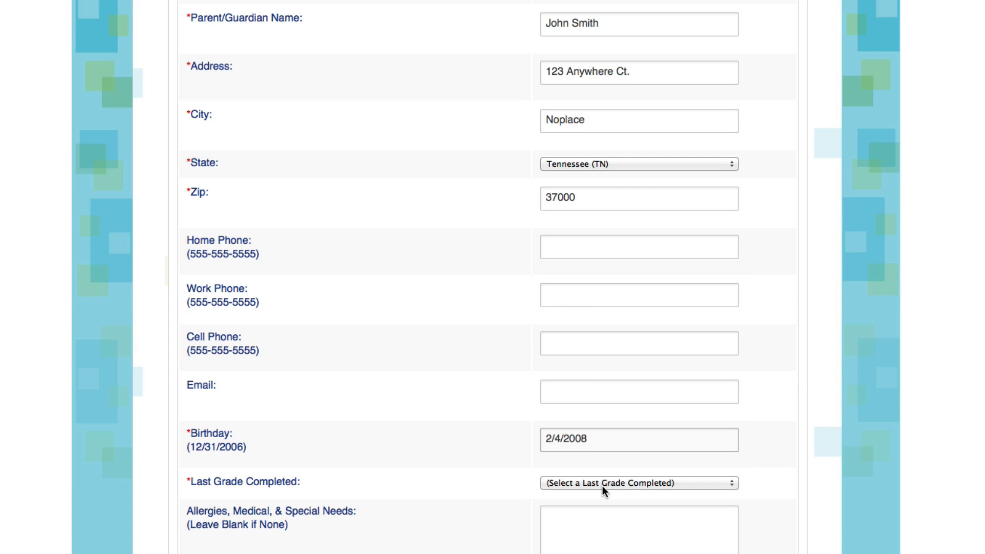
{"action": "left_click", "coordinate": [602, 484]}
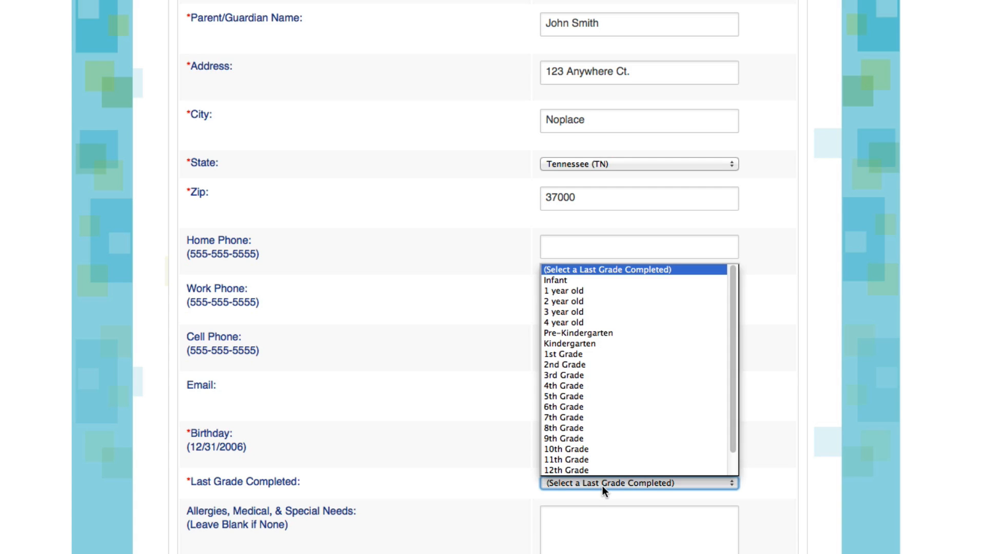
{"action": "left_click", "coordinate": [594, 334]}
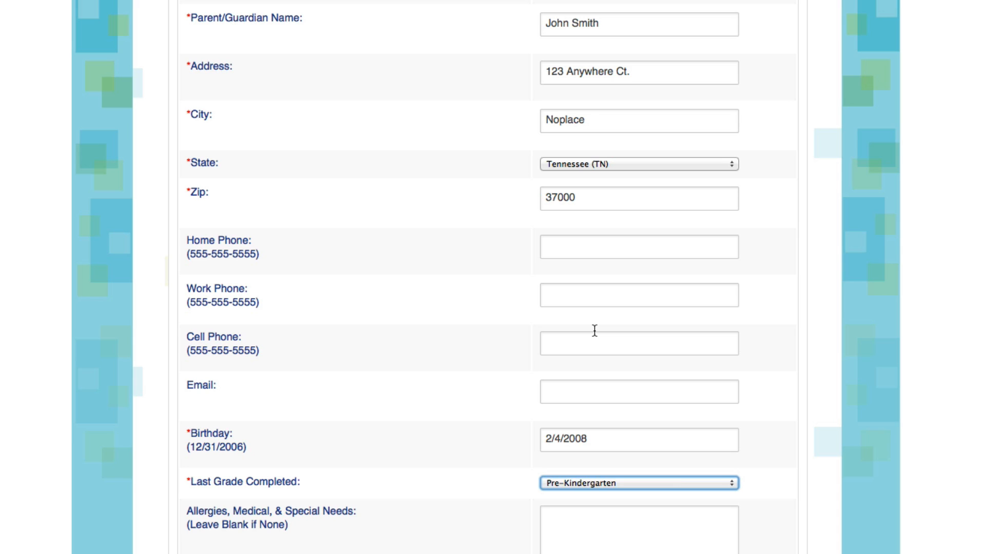
Step: Fill in the first emergency contact's name and phone number
{"action": "scroll", "coordinate": [595, 330], "scroll_direction": "down", "scroll_amount": 10}
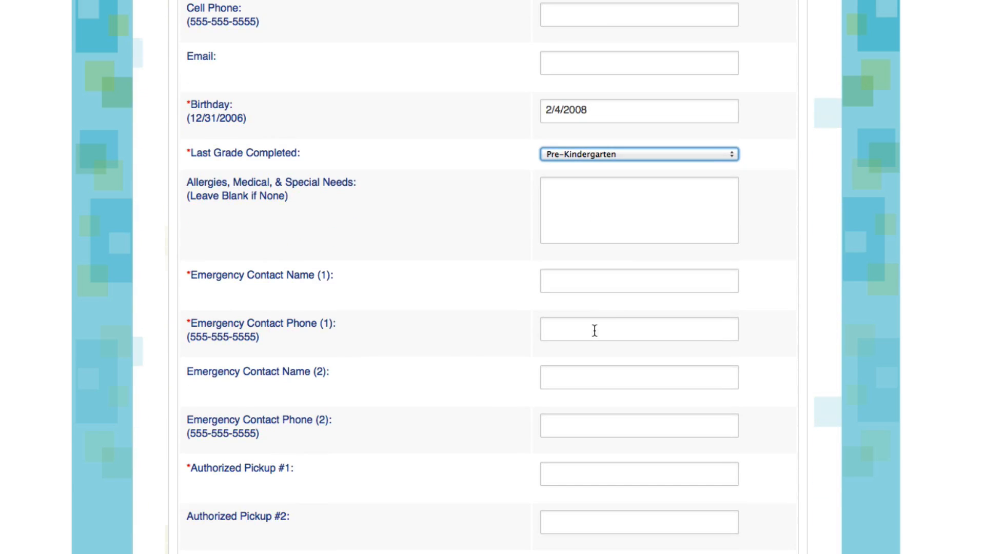
{"action": "left_click", "coordinate": [619, 281]}
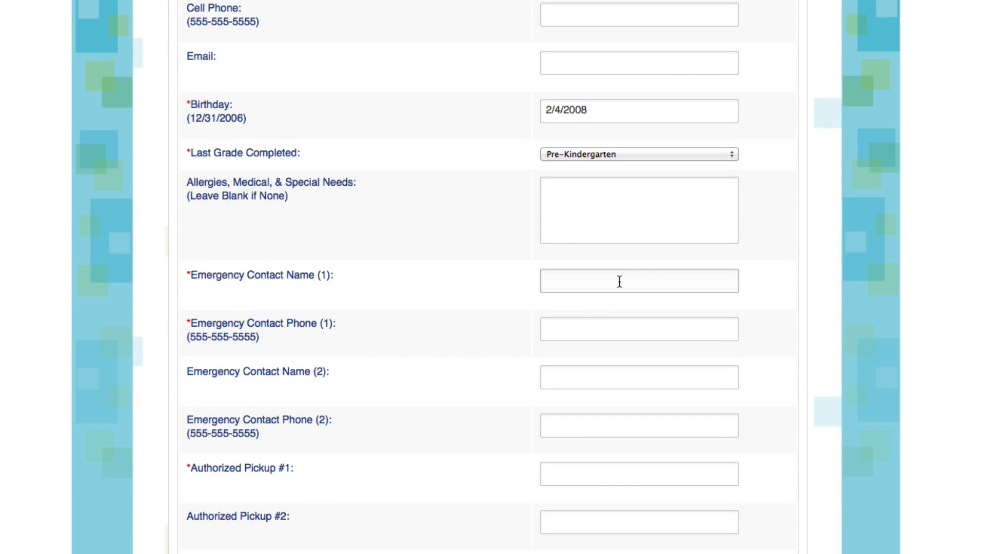
{"action": "type", "text": "Sharon Smith"}
{"action": "key", "text": "Tab"}
{"action": "type", "text": "5"}
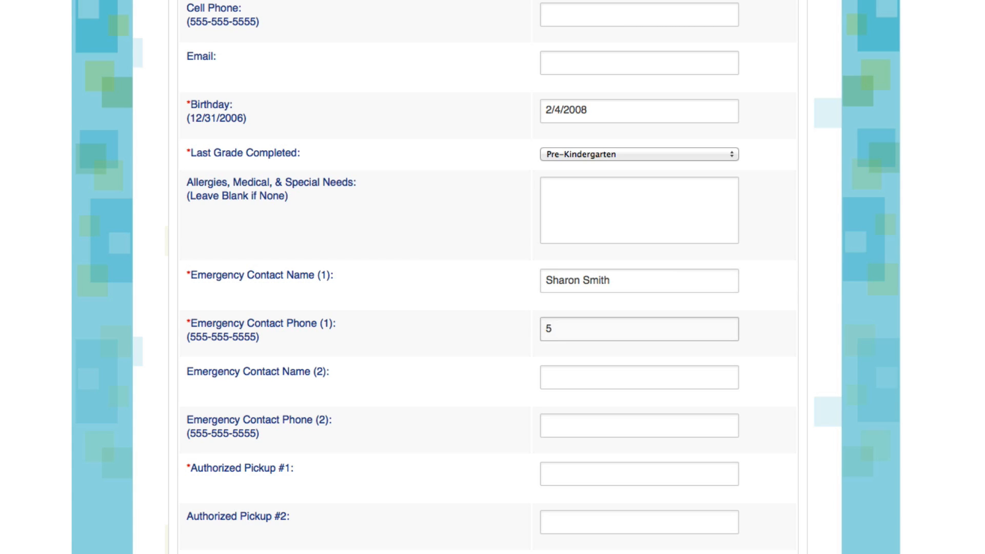
{"action": "type", "text": "55-555-8989"}
Step: Enter "parents" as Authorized Pickup #1 for the new participant
{"action": "scroll", "coordinate": [619, 282], "scroll_direction": "down", "scroll_amount": 6}
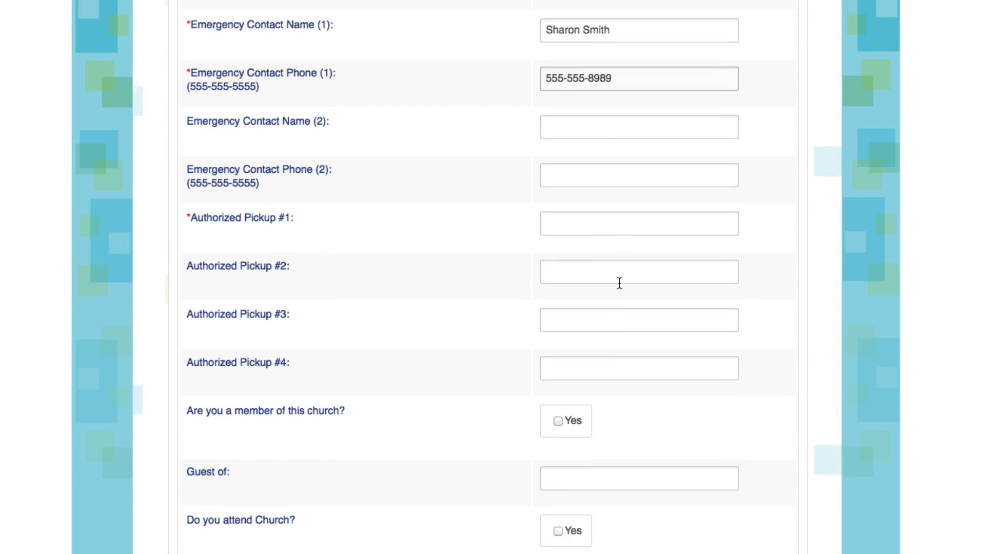
{"action": "left_click", "coordinate": [606, 149]}
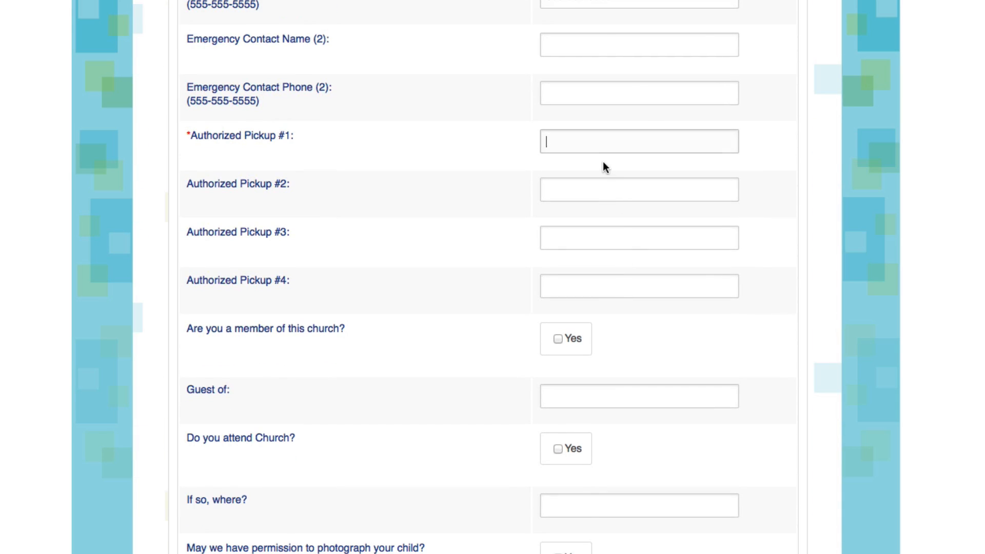
{"action": "type", "text": "parents"}
Step: Assign the new participant to the Pre-K class and save the record, returning to the participants list
{"action": "scroll", "coordinate": [601, 174], "scroll_direction": "down", "scroll_amount": 10}
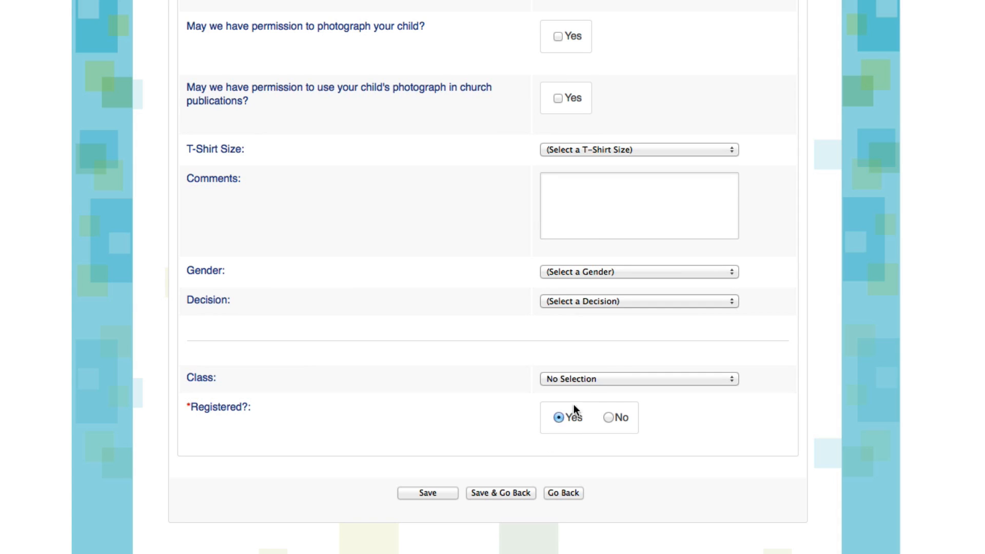
{"action": "left_click", "coordinate": [583, 380]}
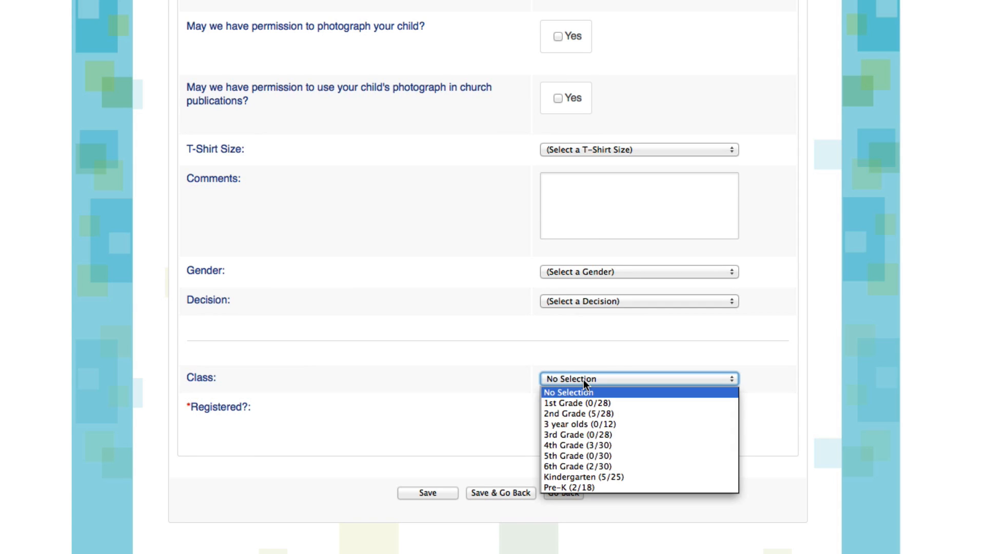
{"action": "left_click", "coordinate": [570, 488]}
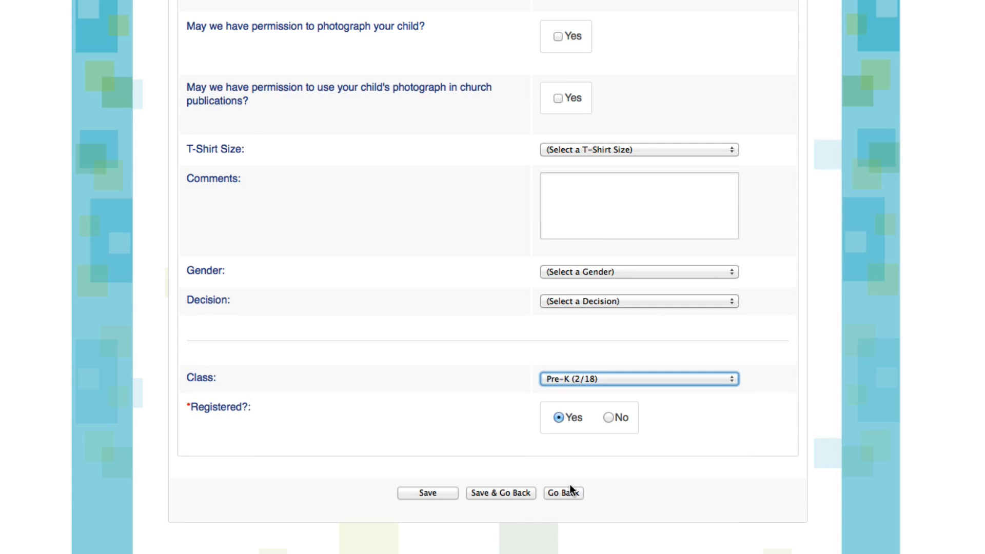
{"action": "left_click", "coordinate": [522, 493]}
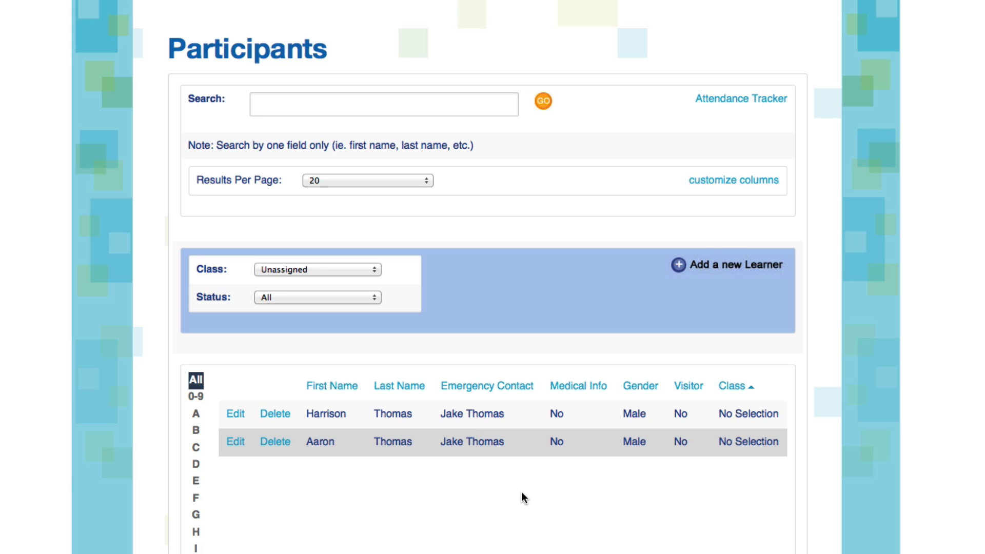
Step: Show participants from all classes and sort the list by class in descending order to check the new class assignments
{"action": "left_click", "coordinate": [371, 266]}
{"action": "left_click", "coordinate": [305, 282]}
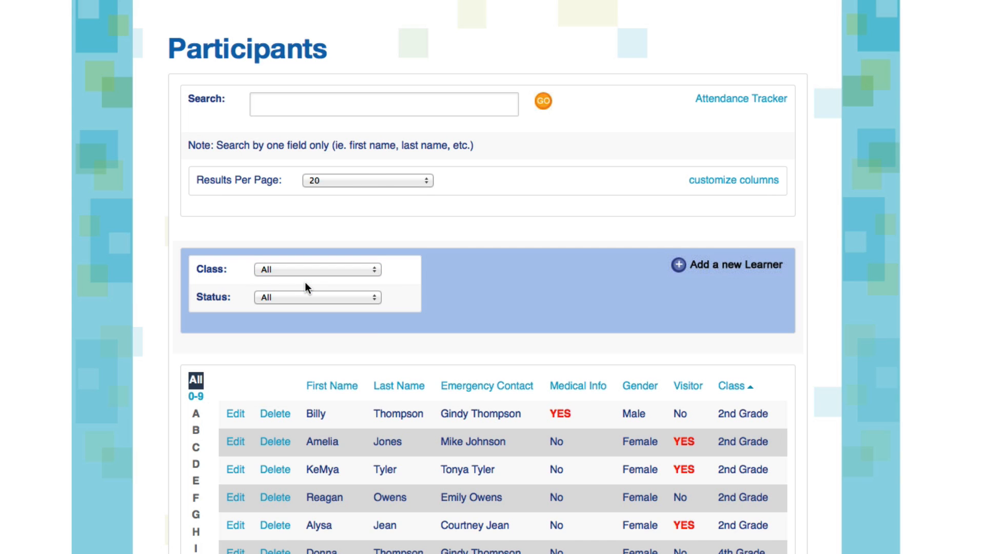
{"action": "scroll", "coordinate": [305, 281], "scroll_direction": "down", "scroll_amount": 5}
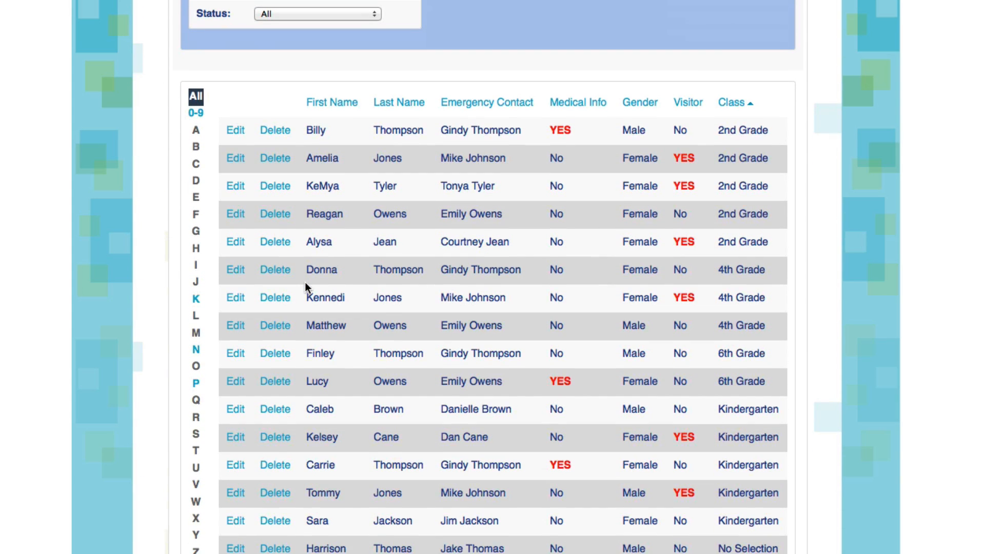
{"action": "left_click", "coordinate": [736, 106]}
{"action": "scroll", "coordinate": [741, 180], "scroll_direction": "down", "scroll_amount": 5}
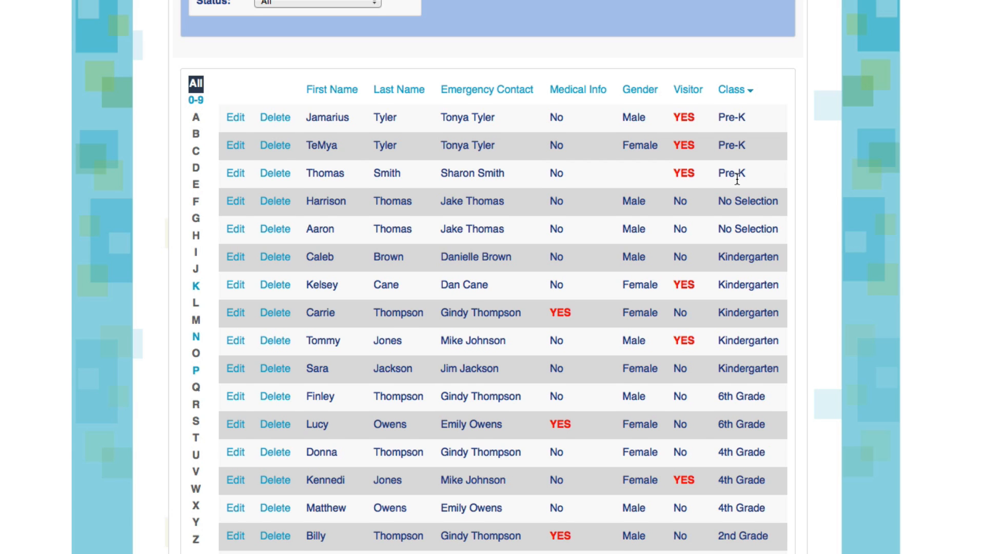
{"action": "scroll", "coordinate": [532, 182], "scroll_direction": "up", "scroll_amount": 9}
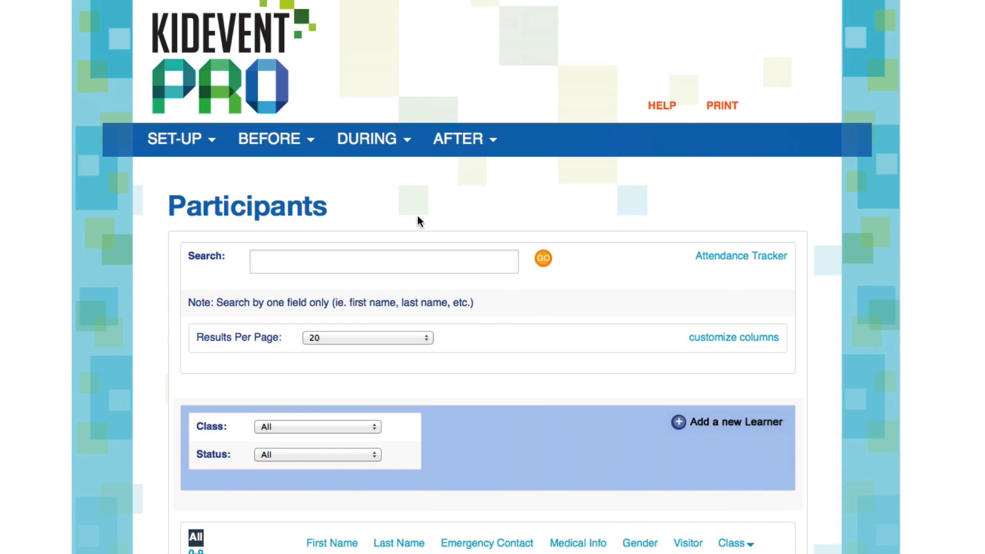
Step: Open the volunteer approval list for previous registrants, filter it to UnMatched status, and start matching the first listed volunteer
{"action": "left_click", "coordinate": [286, 139]}
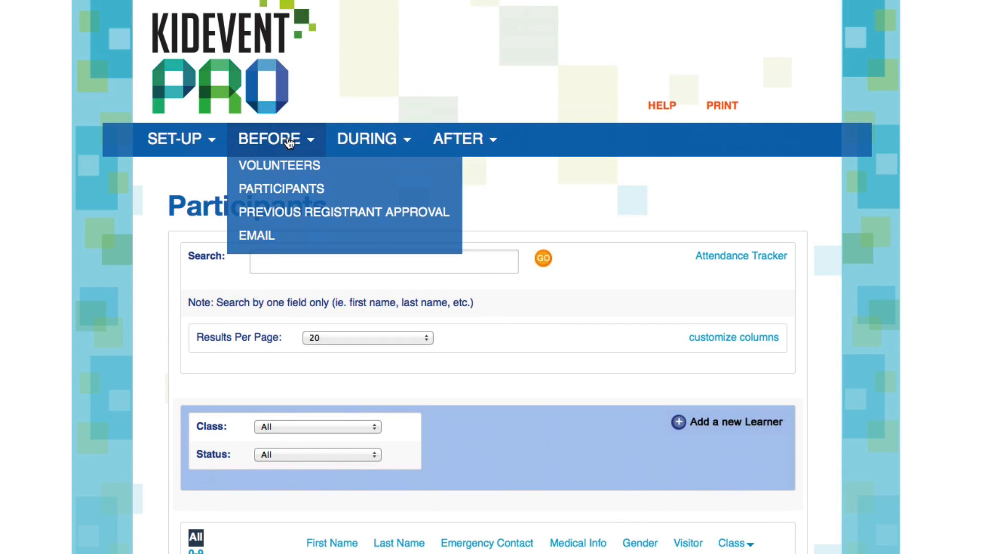
{"action": "left_click", "coordinate": [279, 213]}
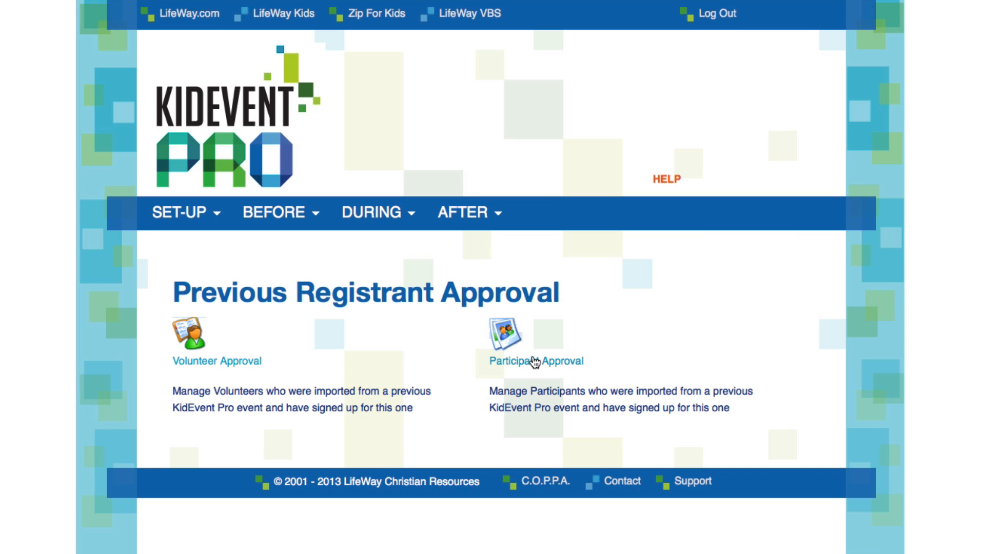
{"action": "left_click", "coordinate": [235, 363]}
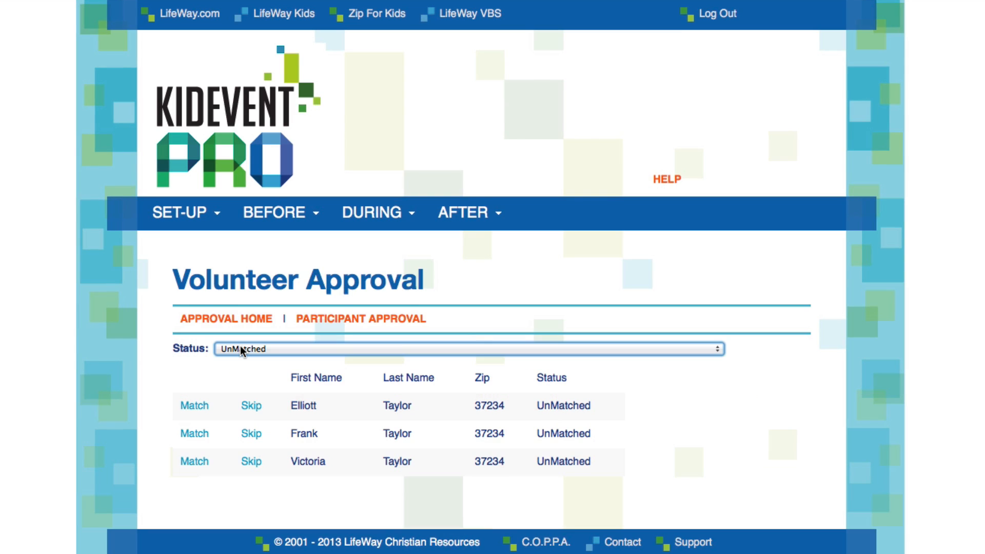
{"action": "left_click", "coordinate": [240, 348]}
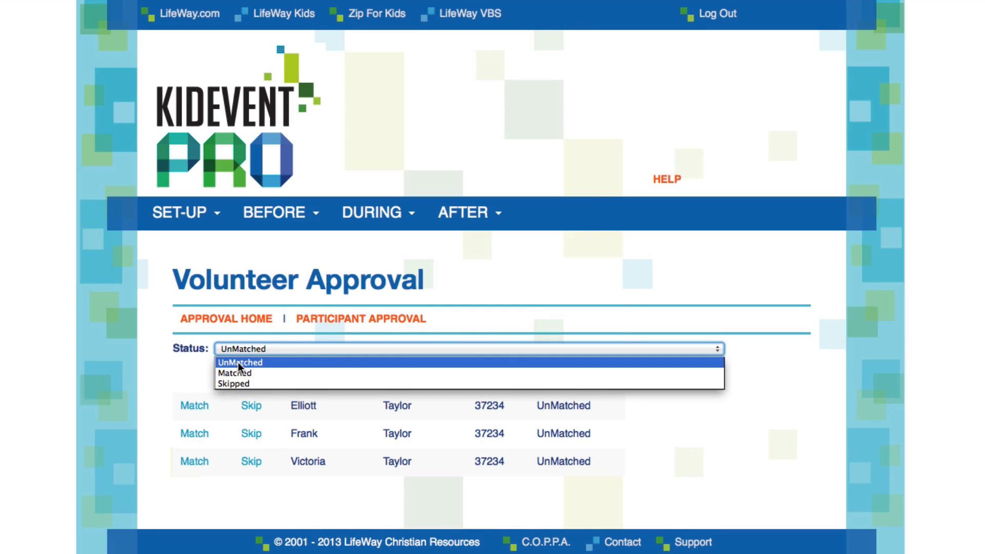
{"action": "left_click", "coordinate": [238, 362]}
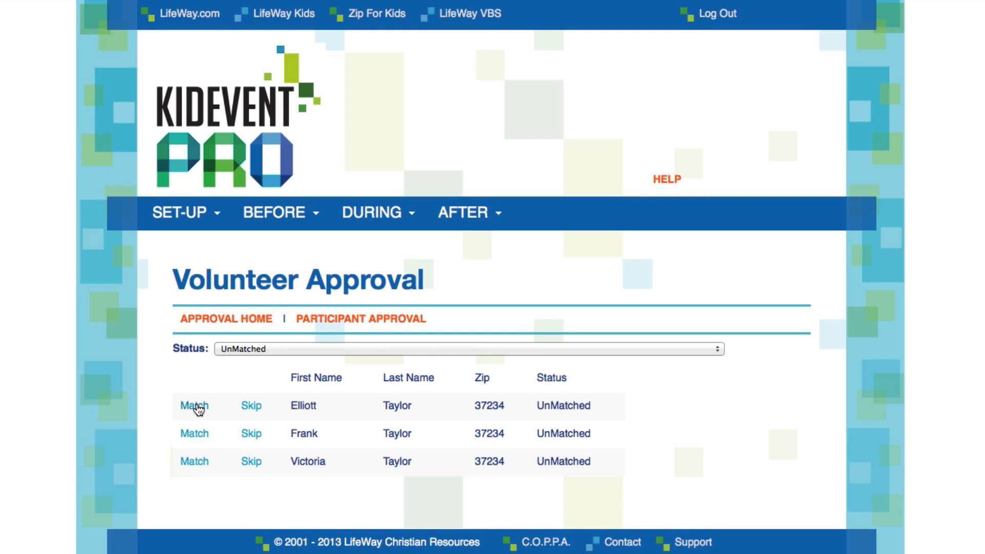
{"action": "left_click", "coordinate": [195, 406]}
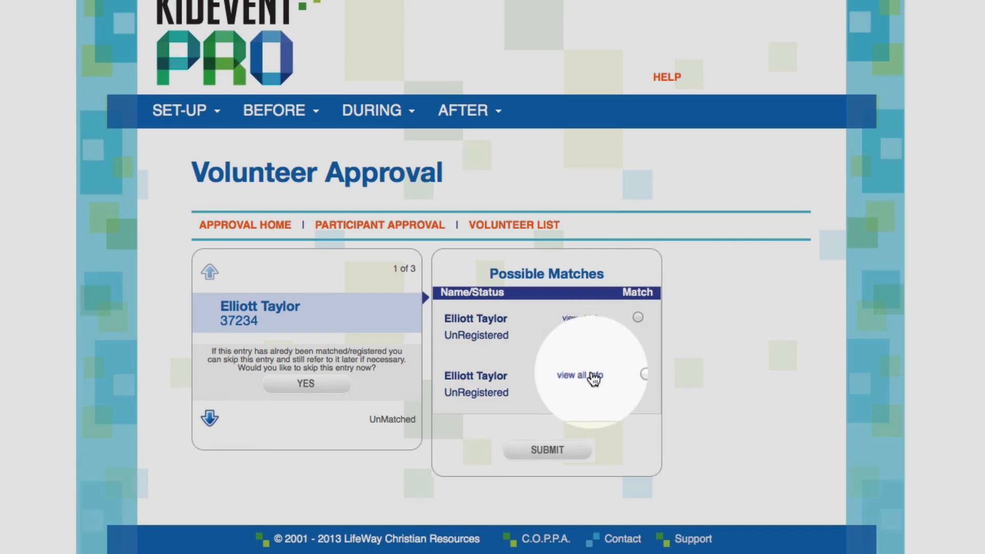
Step: Compare the full details of the two possible matches for the first unmatched volunteer
{"action": "left_click", "coordinate": [594, 377]}
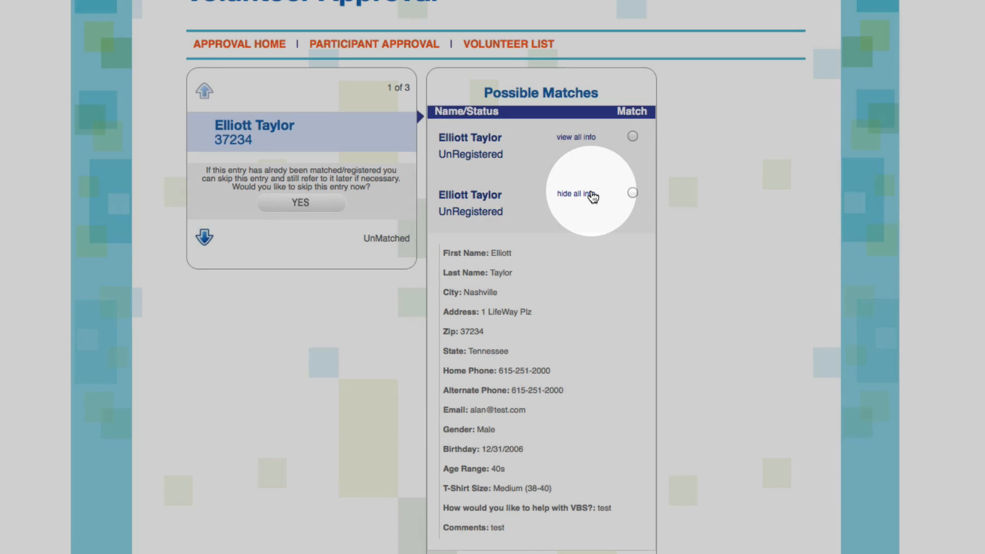
{"action": "left_click", "coordinate": [591, 195]}
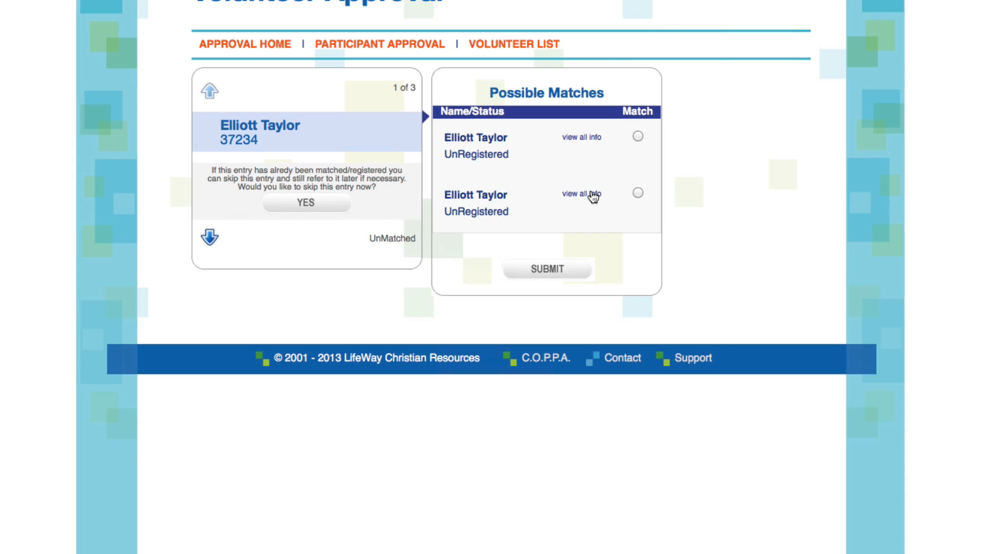
{"action": "left_click", "coordinate": [586, 139]}
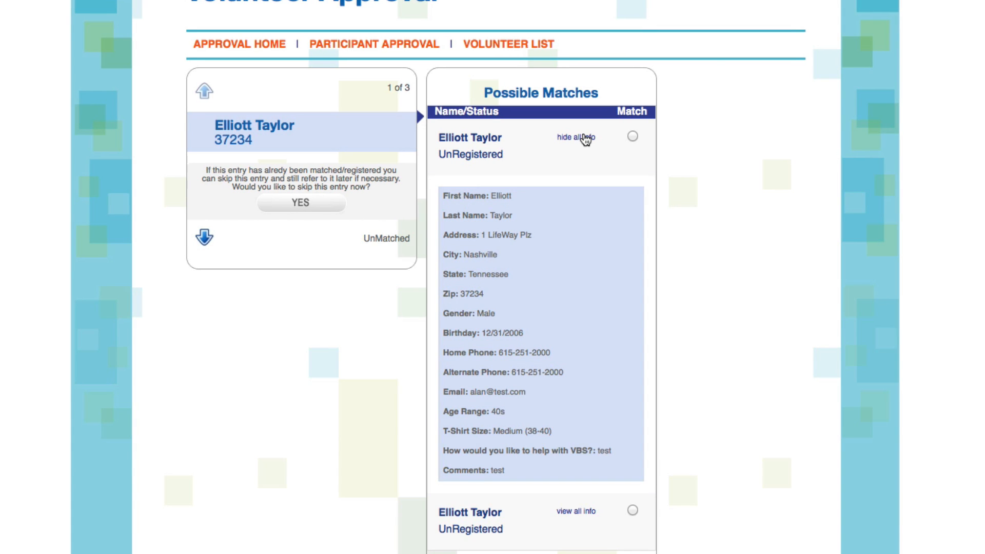
{"action": "left_click", "coordinate": [586, 137]}
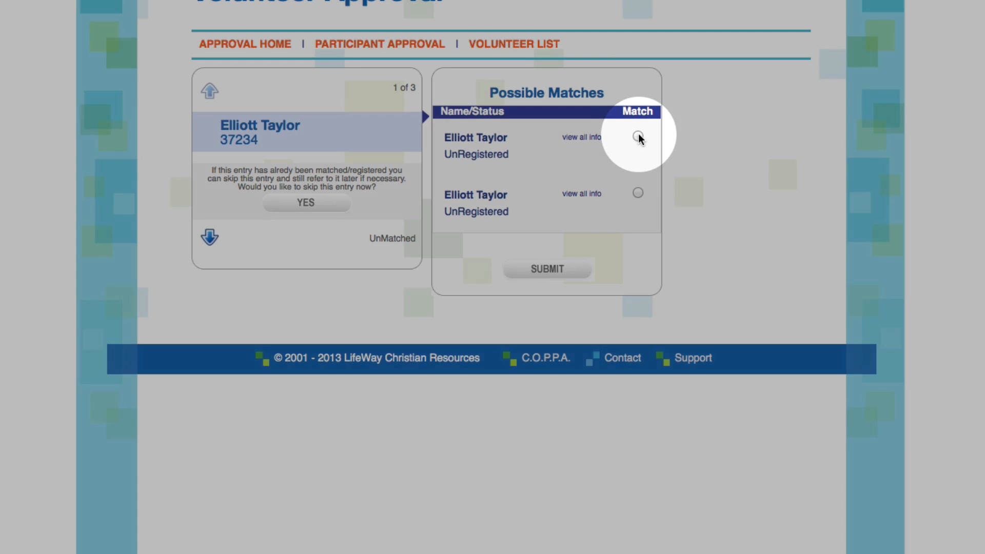
Step: Match the volunteer to the first possible match and confirm the match
{"action": "left_click", "coordinate": [637, 137]}
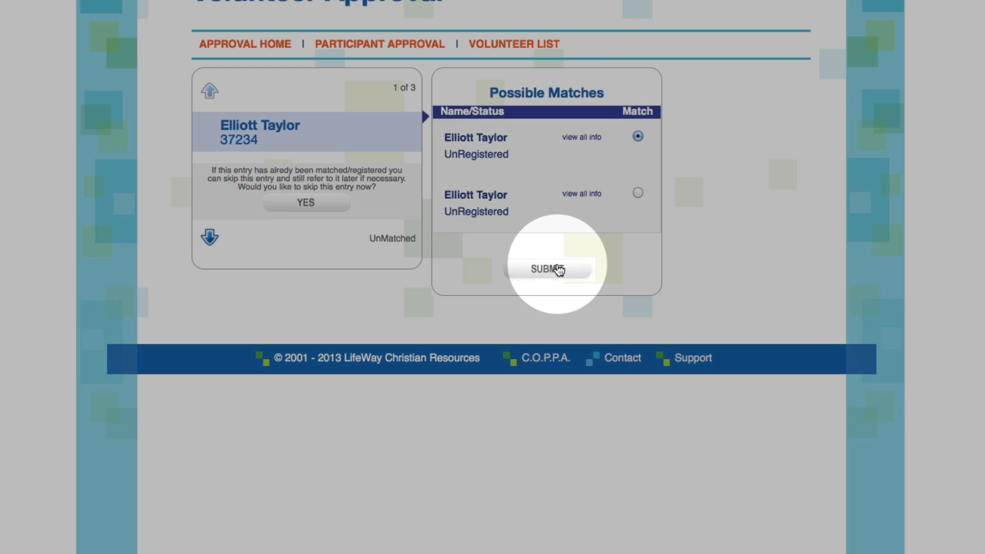
{"action": "left_click", "coordinate": [559, 269]}
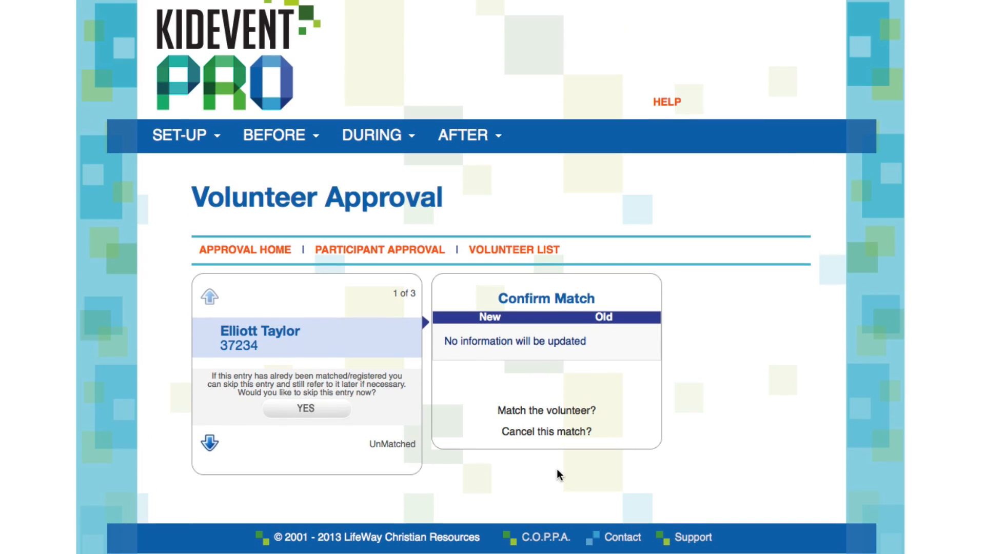
{"action": "left_click", "coordinate": [551, 410]}
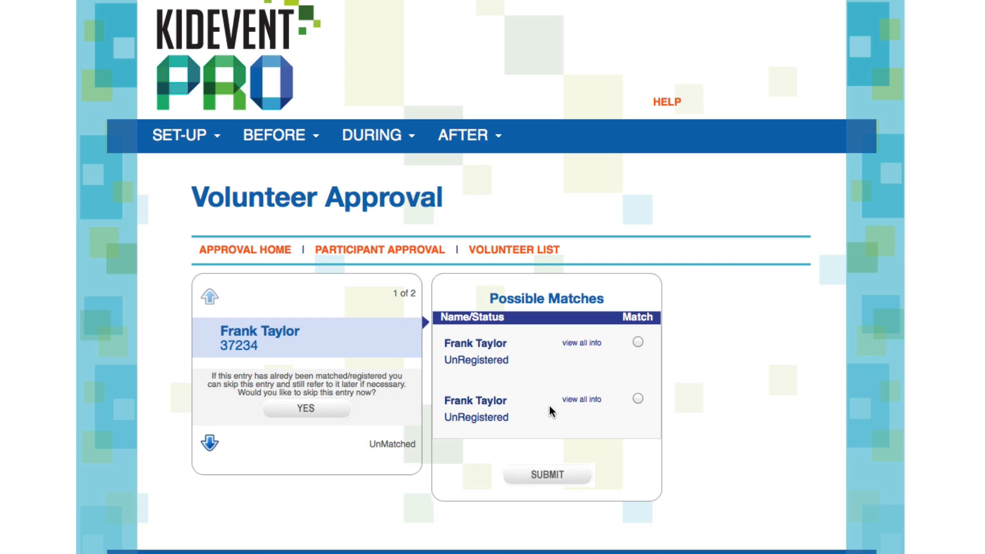
Step: Start an event email addressed to Volunteers with the recipient status set to All
{"action": "left_click", "coordinate": [293, 141]}
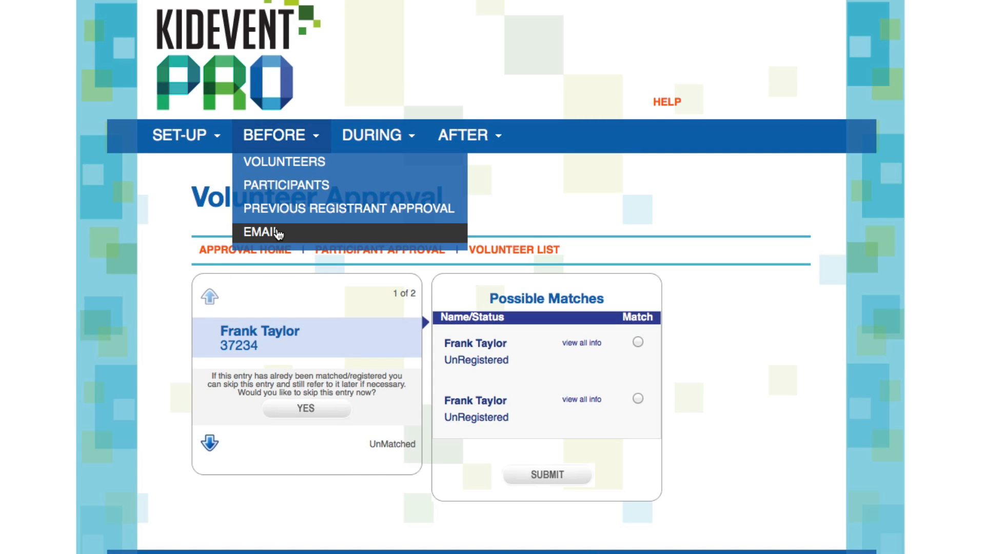
{"action": "left_click", "coordinate": [277, 232]}
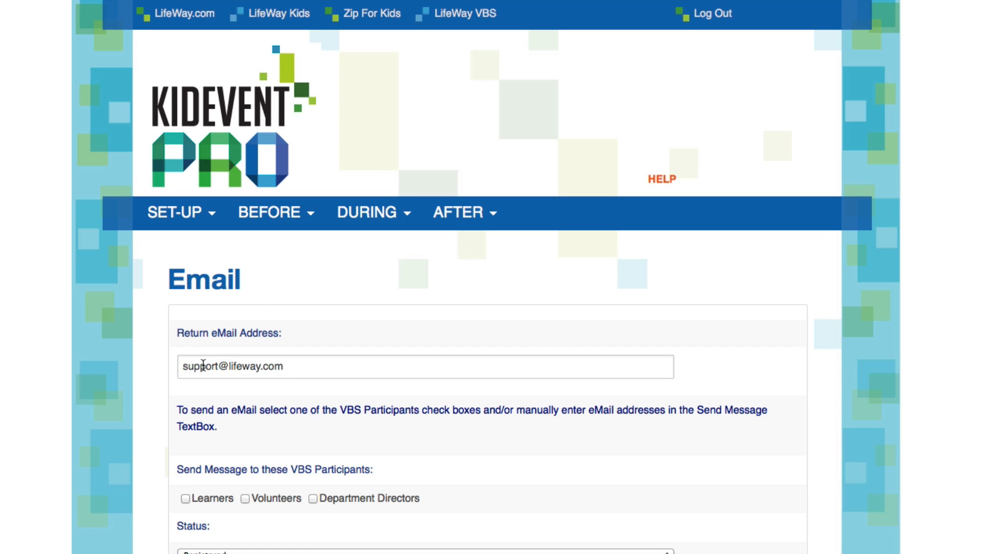
{"action": "scroll", "coordinate": [203, 365], "scroll_direction": "down", "scroll_amount": 5}
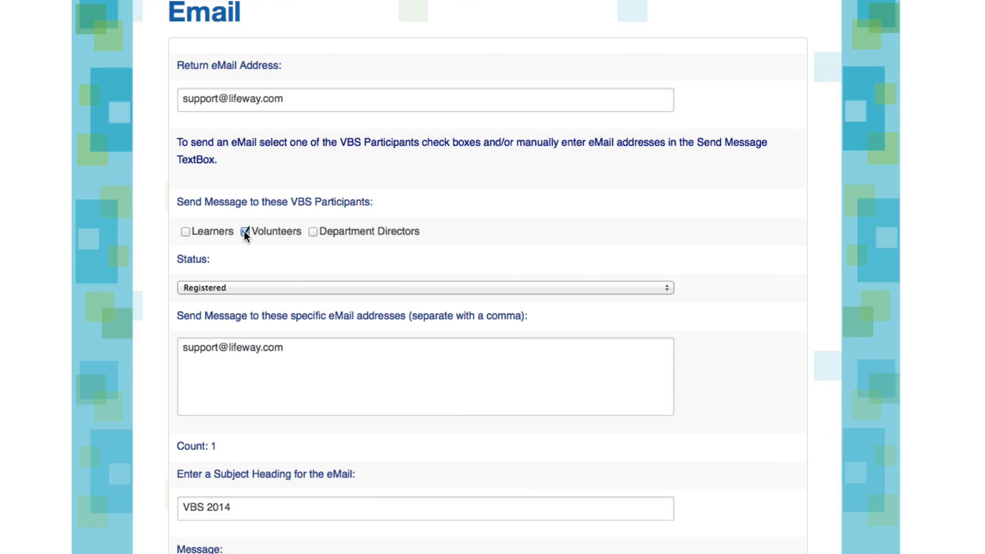
{"action": "left_click", "coordinate": [214, 287]}
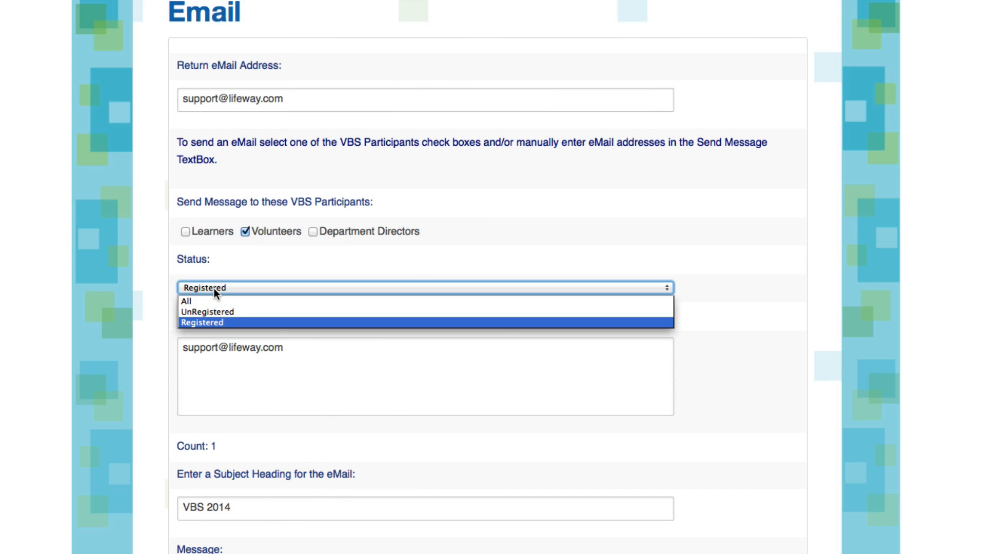
{"action": "left_click", "coordinate": [214, 301]}
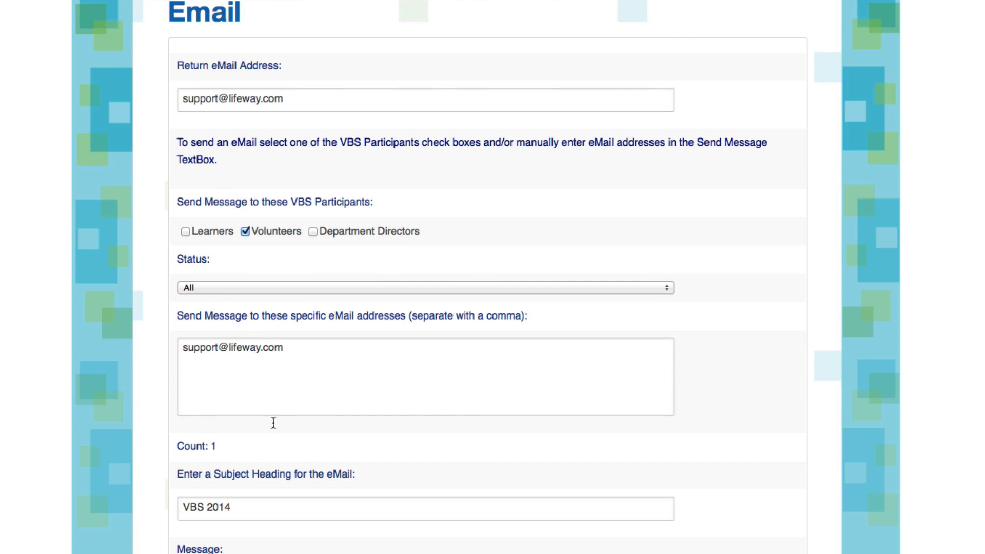
Step: Replace the email's subject heading with "VBS planning"
{"action": "left_click_drag", "start_coordinate": [244, 506], "coordinate": [153, 500]}
{"action": "type", "text": "VB"}
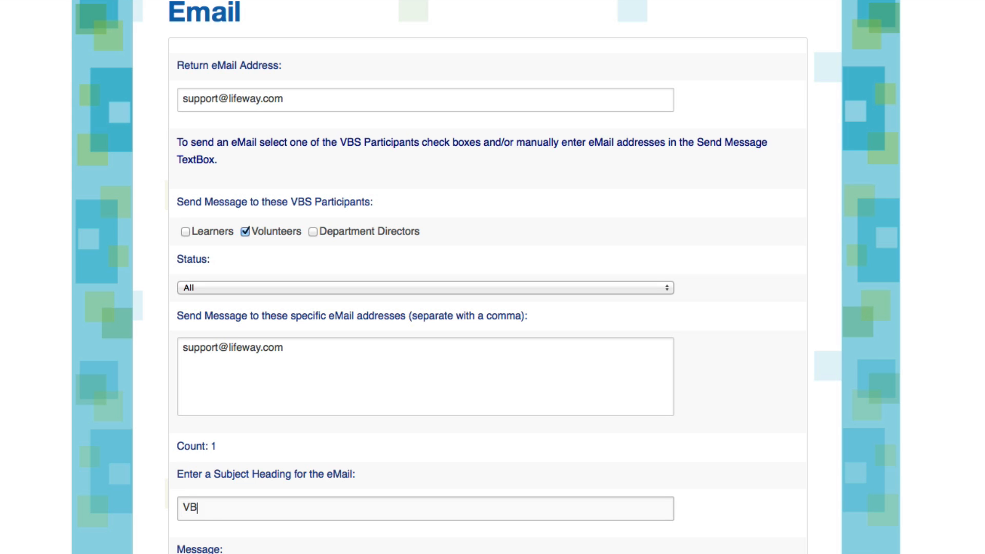
{"action": "type", "text": "S planning"}
{"action": "key", "text": "Tab"}
Step: Write the message "Don't forget that planning day is this Saturday from 9:00am to noon. See you there!" and send it
{"action": "scroll", "coordinate": [486, 278], "scroll_direction": "down", "scroll_amount": 5}
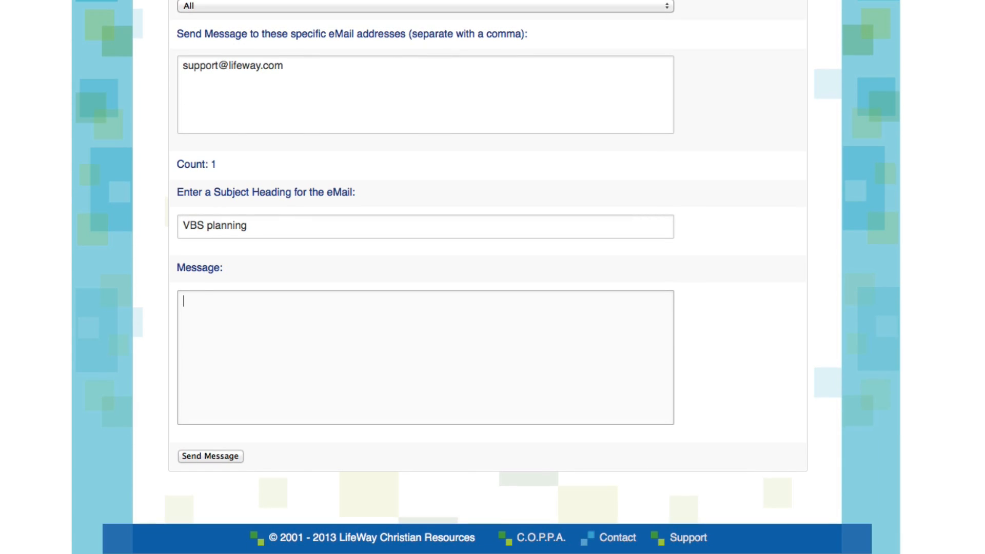
{"action": "type", "text": "Don't forget that "}
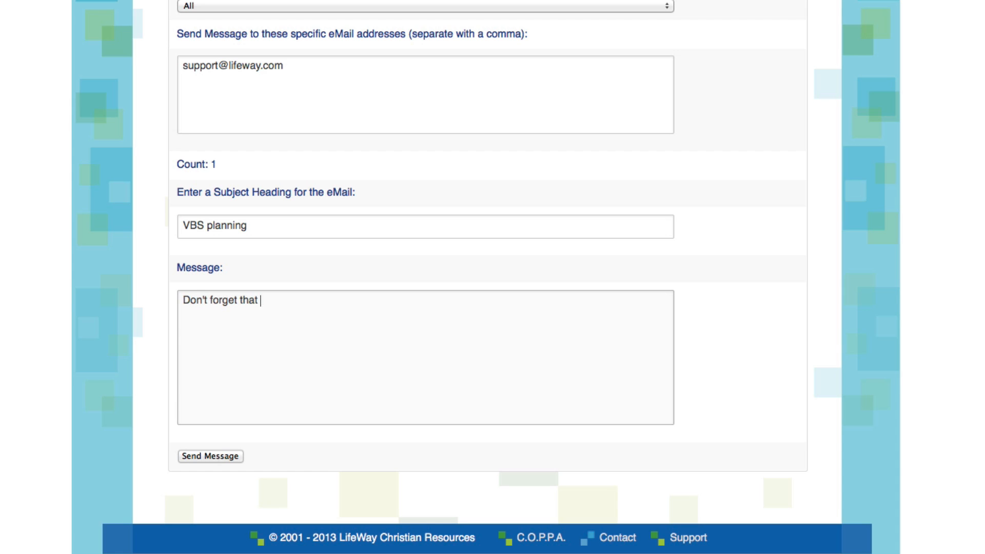
{"action": "type", "text": "planning day is the"}
{"action": "type", "text": "Saturday from"}
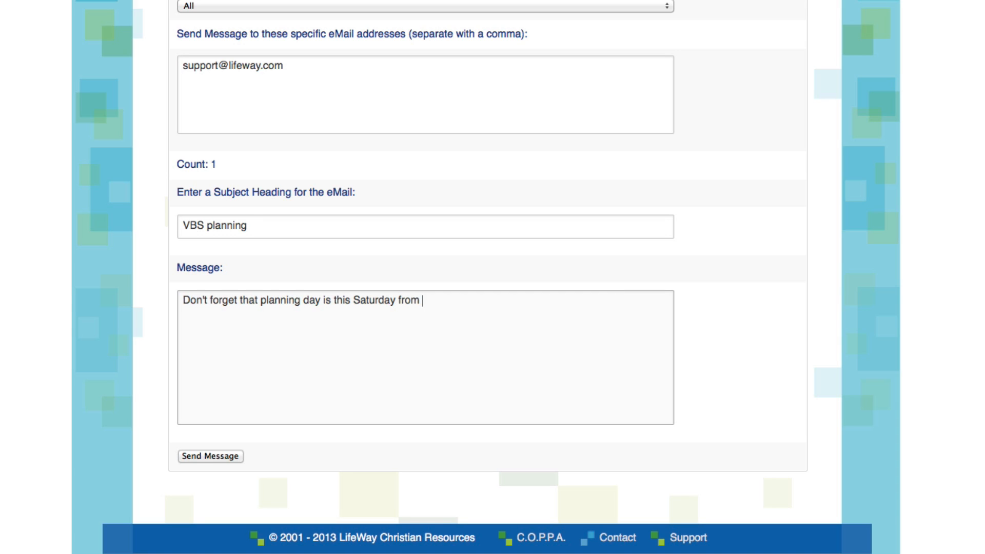
{"action": "type", "text": " 9:00am to noon. See y"}
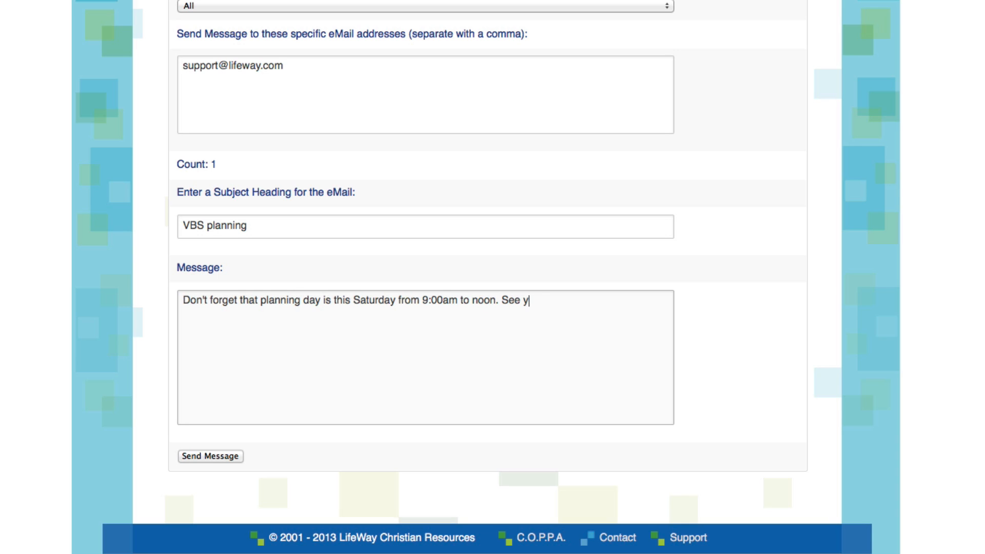
{"action": "type", "text": "ou there!"}
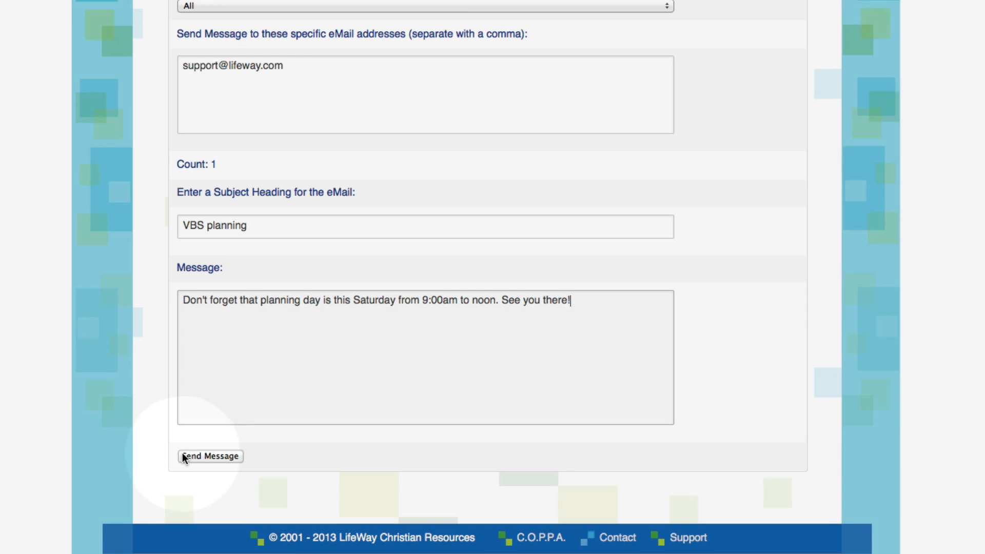
{"action": "left_click", "coordinate": [185, 454]}
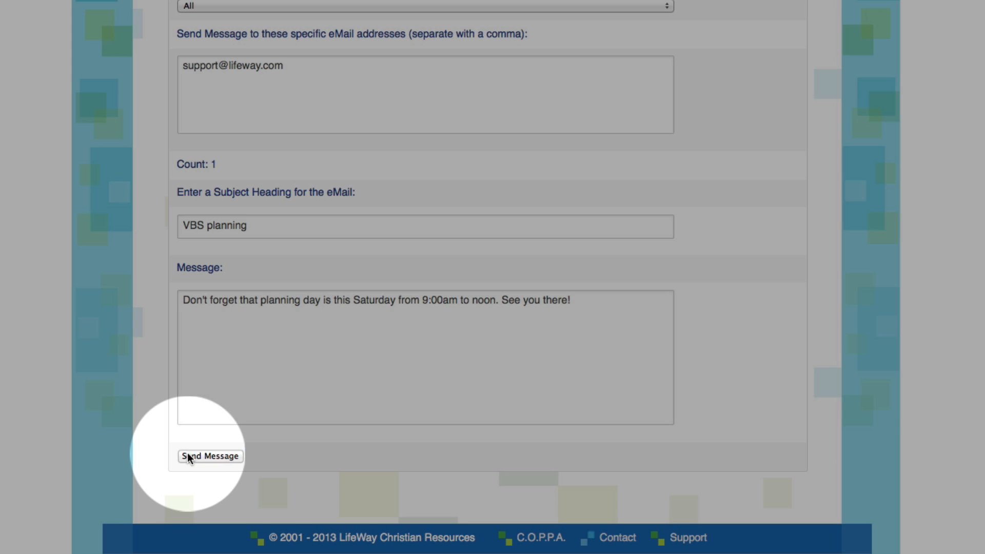